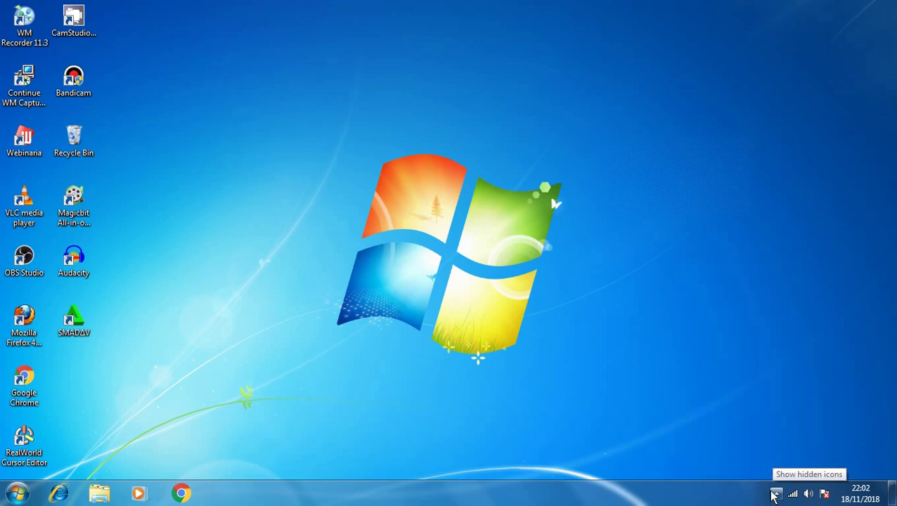
Check the hidden notification-area icons for the Webinaria recorder
{"action": "left_click", "coordinate": [776, 496]}
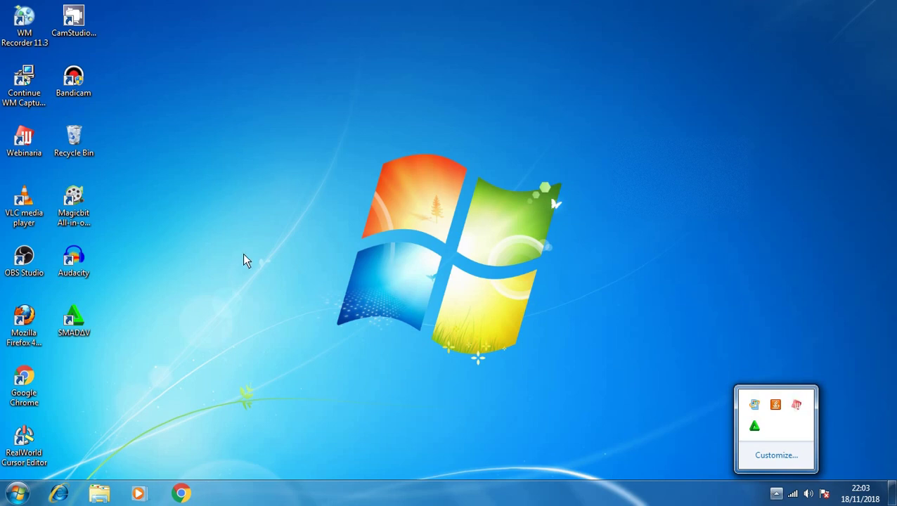
{"action": "left_click", "coordinate": [170, 189]}
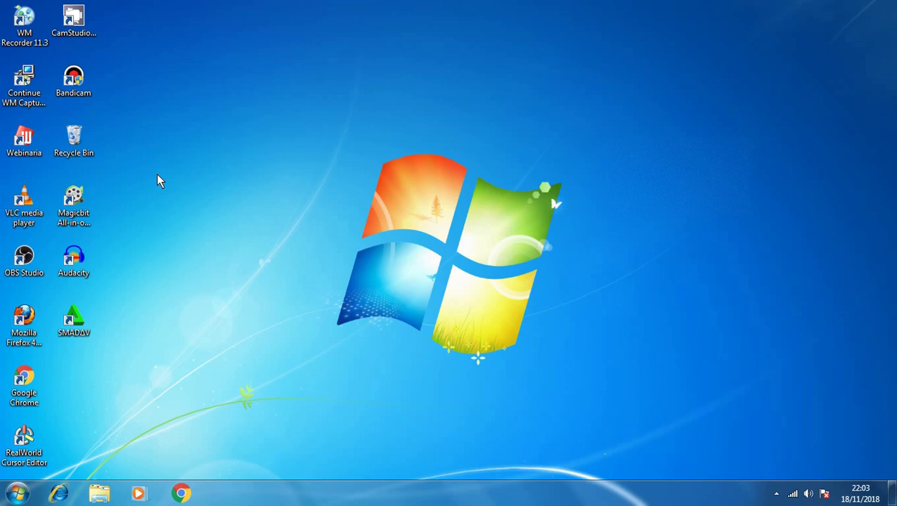
{"action": "left_click", "coordinate": [24, 135]}
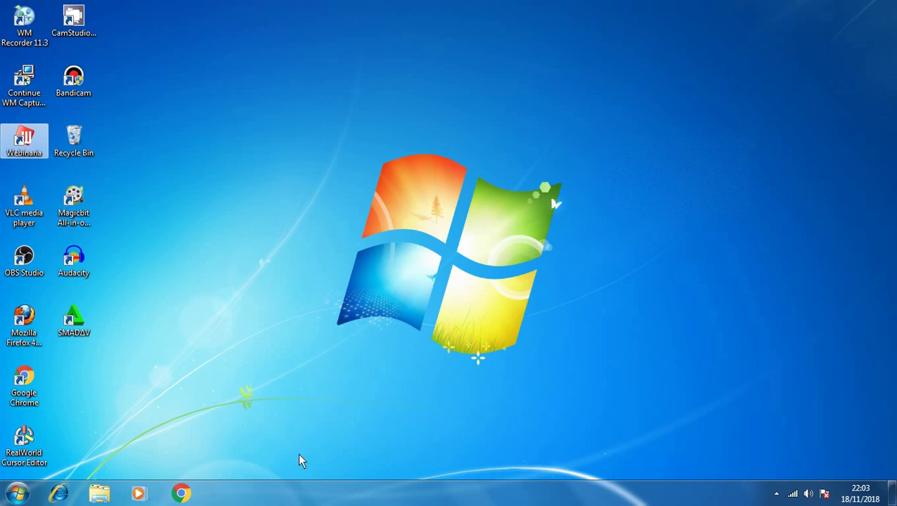
{"action": "left_click", "coordinate": [775, 496]}
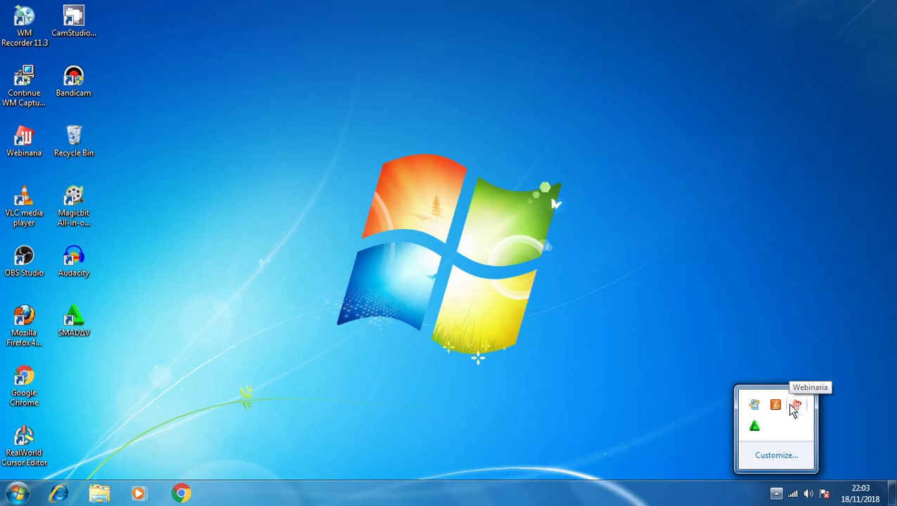
{"action": "left_click", "coordinate": [352, 190]}
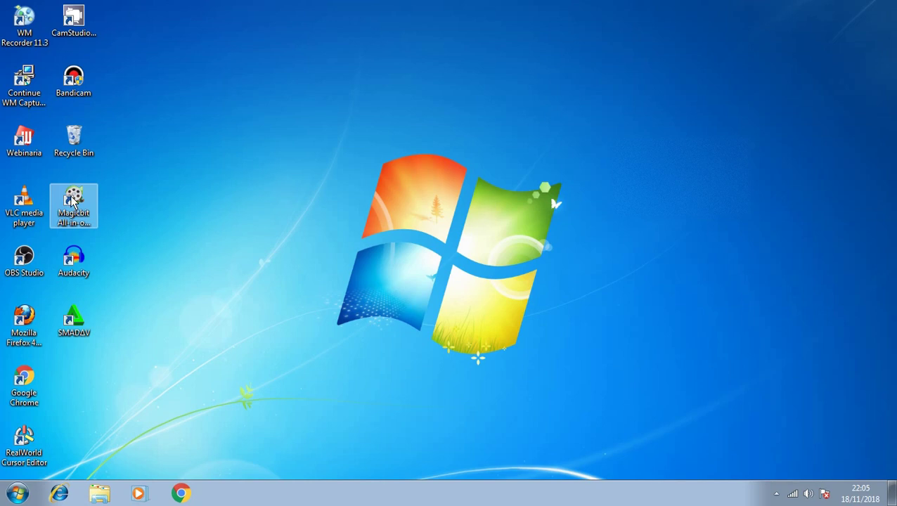
Open Magicbit All-in-one Video Converter and add the "mlo pos" video to the conversion list
{"action": "double_click", "coordinate": [89, 203]}
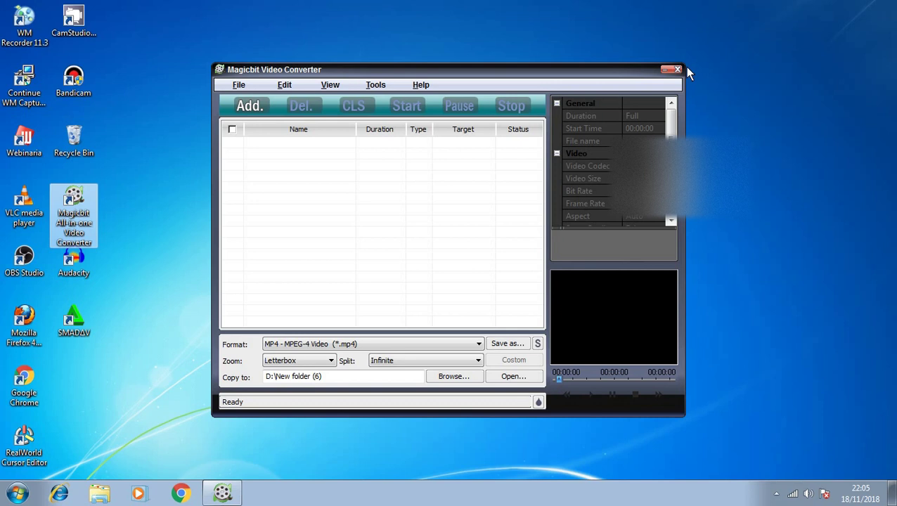
{"action": "left_click", "coordinate": [249, 106]}
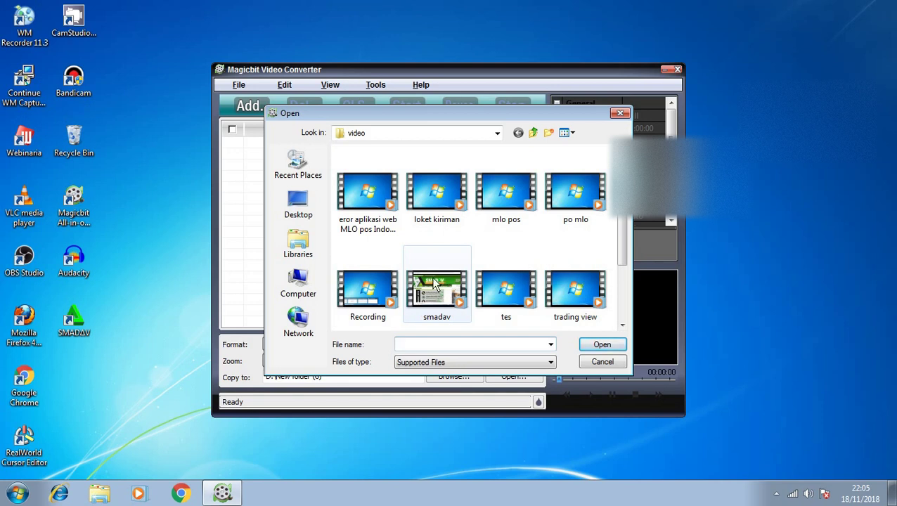
{"action": "left_click", "coordinate": [491, 199]}
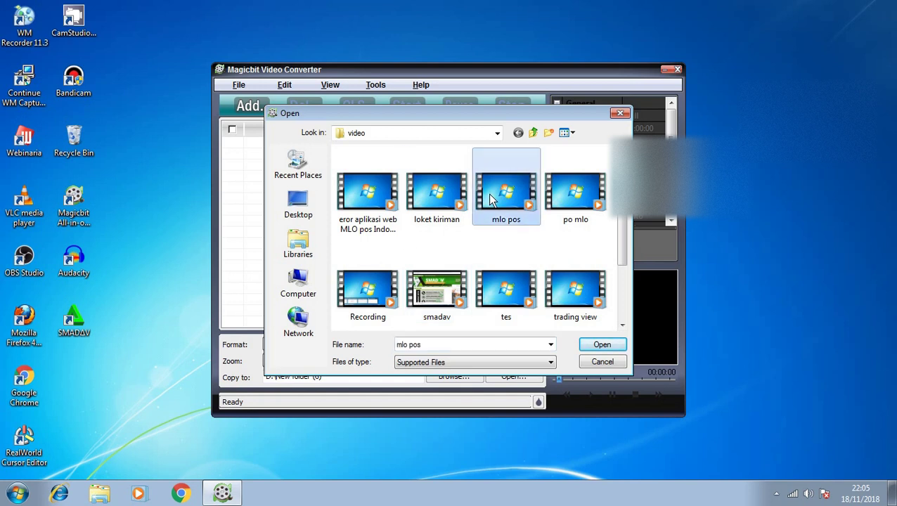
{"action": "left_click", "coordinate": [599, 347]}
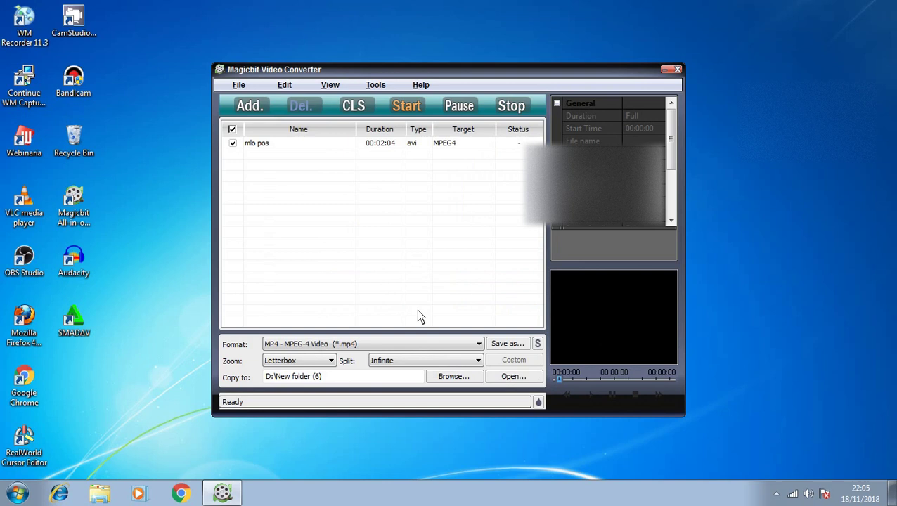
Try to save the MP4 output format as a profile named "MP4 - MPEG-4 Video"
{"action": "left_click", "coordinate": [476, 345]}
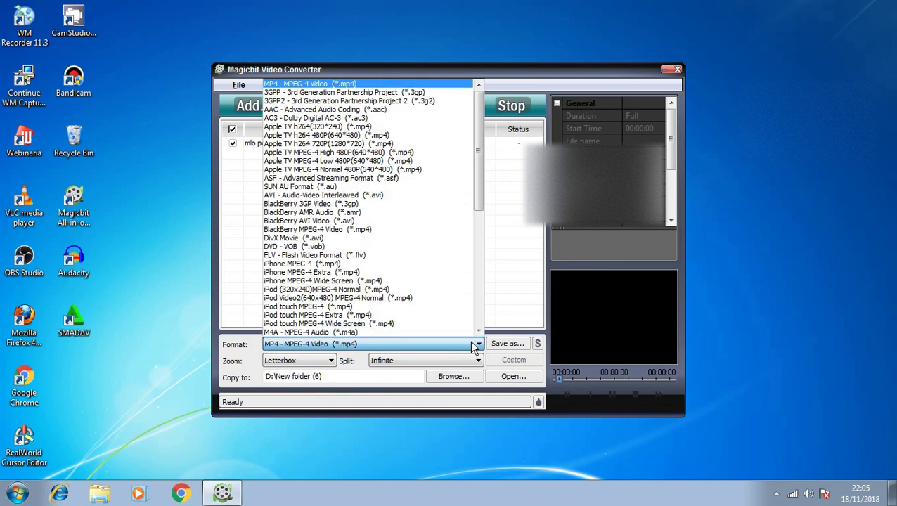
{"action": "left_click", "coordinate": [474, 347]}
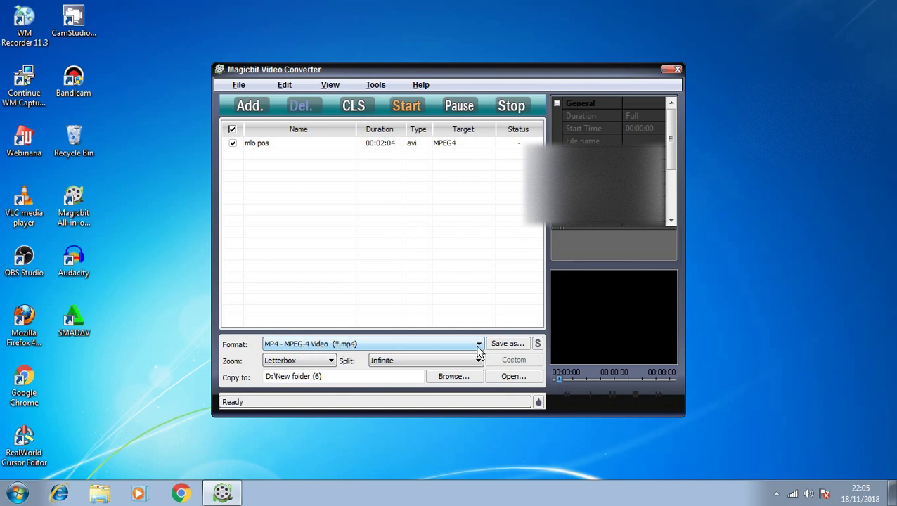
{"action": "left_click", "coordinate": [501, 345]}
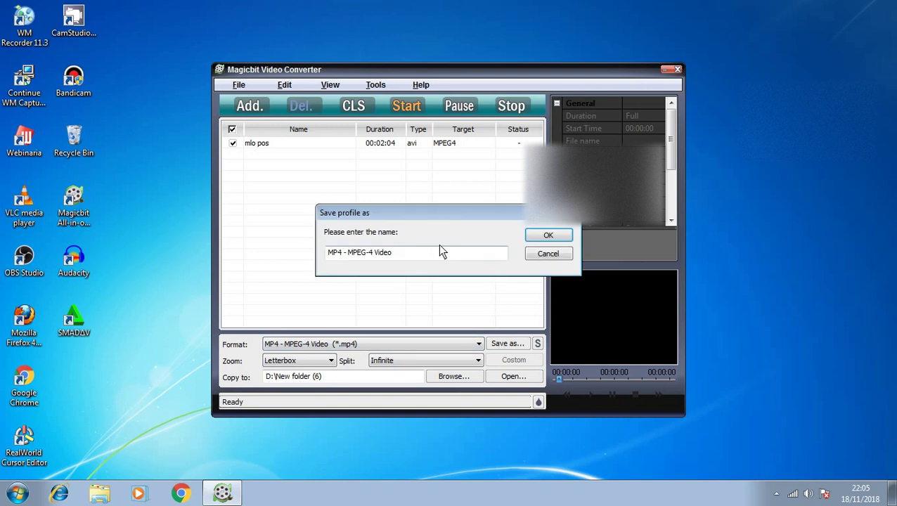
{"action": "left_click", "coordinate": [545, 235]}
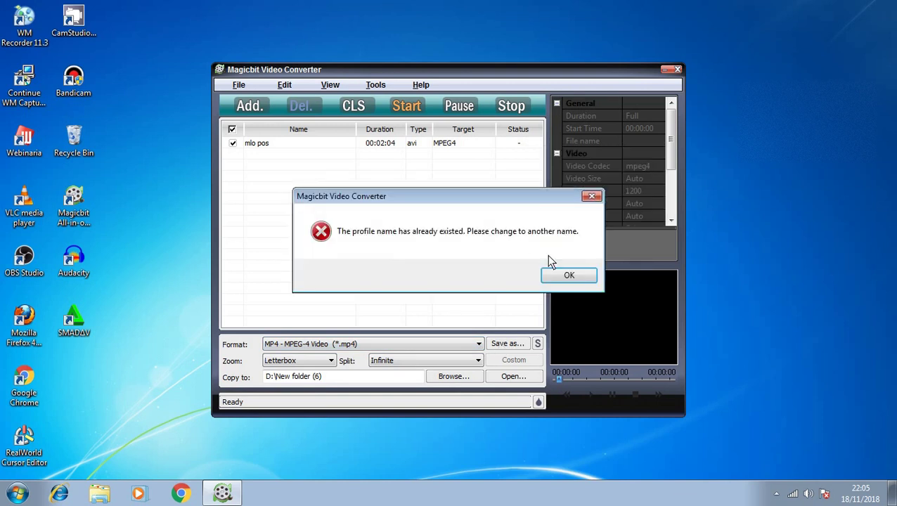
{"action": "left_click", "coordinate": [567, 277]}
{"action": "left_click", "coordinate": [497, 348]}
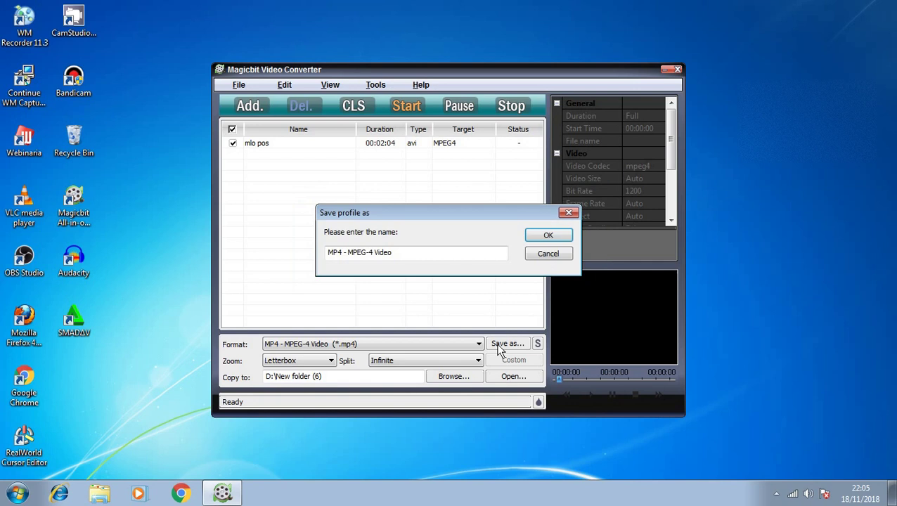
{"action": "left_click", "coordinate": [553, 252]}
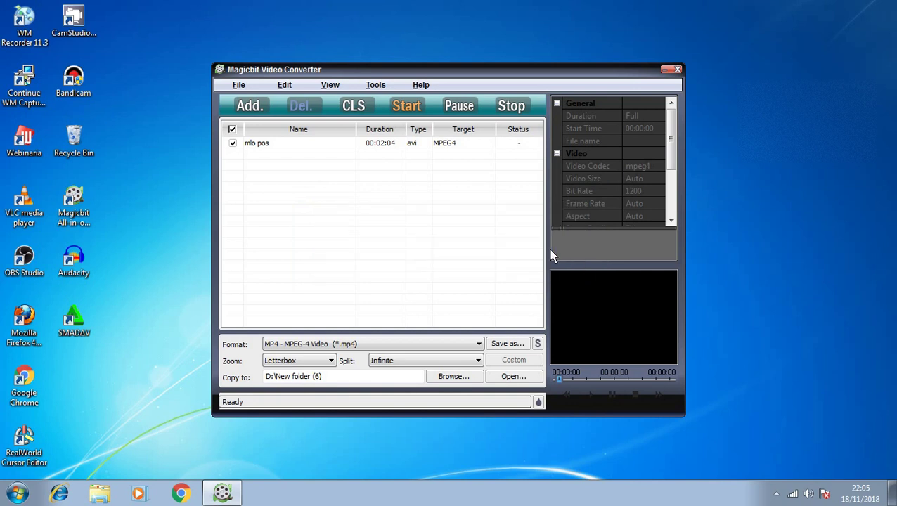
{"action": "left_click", "coordinate": [454, 377]}
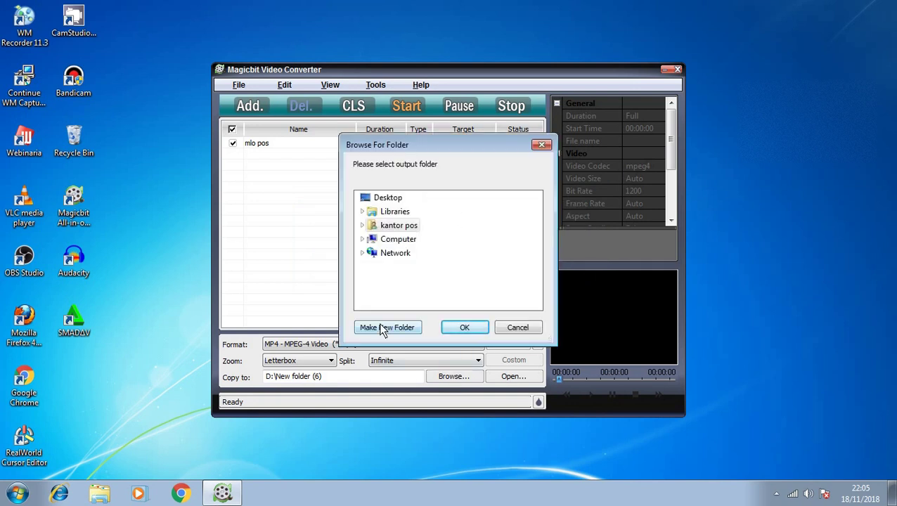
{"action": "left_click", "coordinate": [394, 239]}
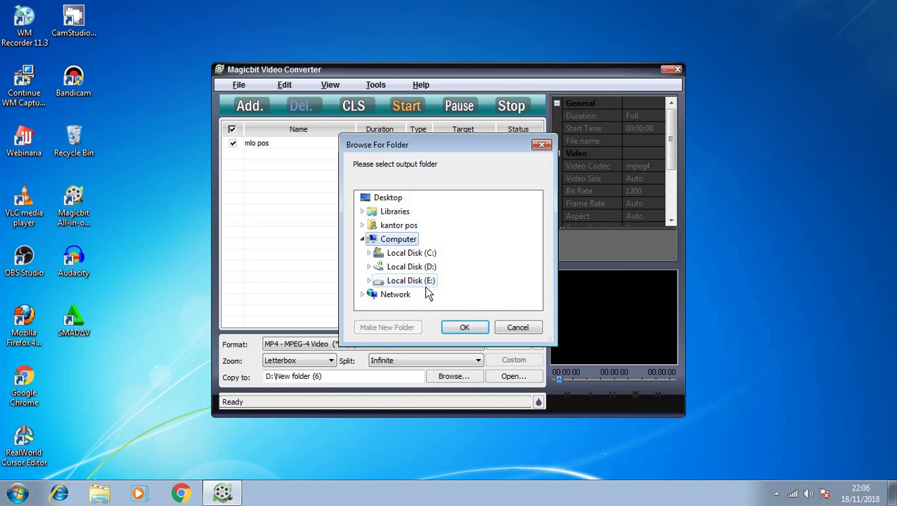
{"action": "left_click", "coordinate": [520, 327]}
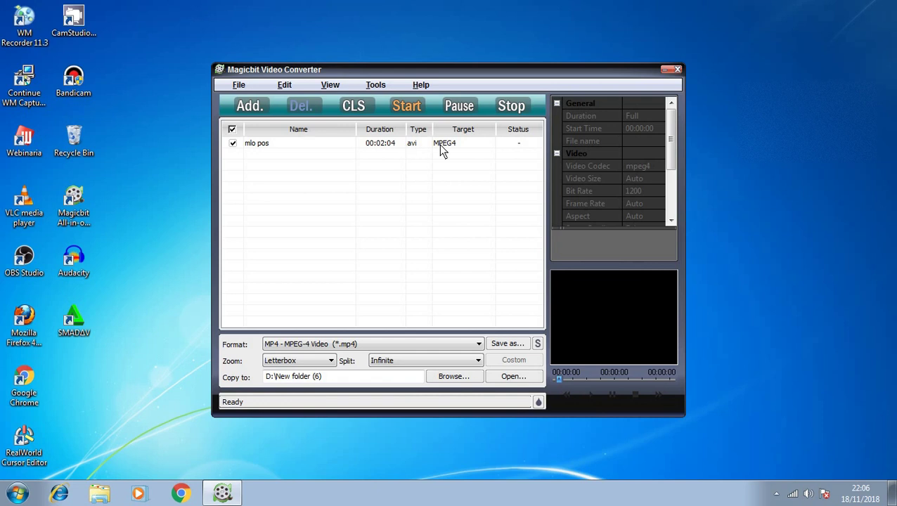
Convert the "mlo pos" video to MP4 and highlight its output folder path, D:\New folder (6)
{"action": "left_click", "coordinate": [414, 106]}
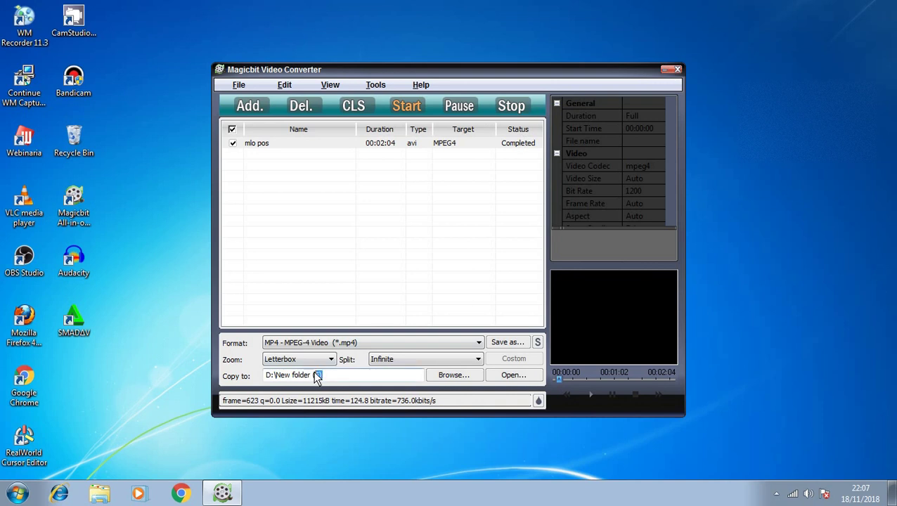
{"action": "left_click_drag", "start_coordinate": [318, 375], "coordinate": [259, 375]}
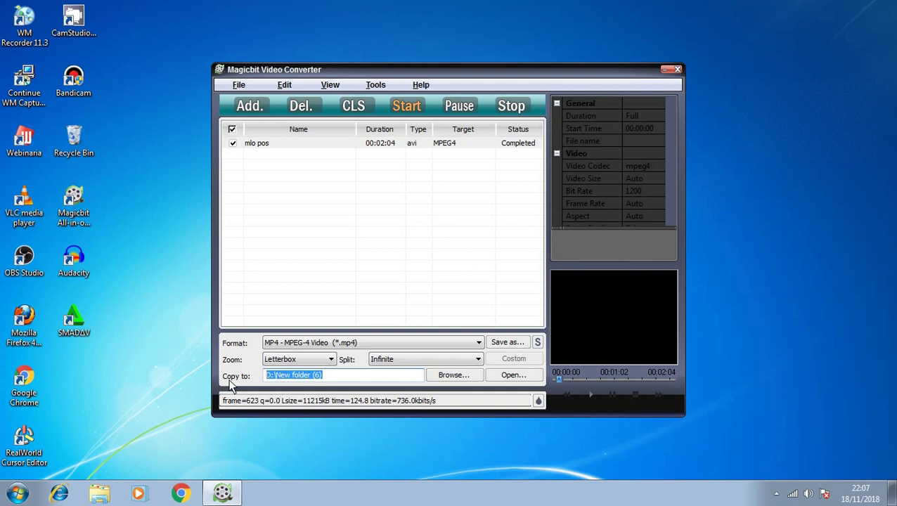
Minimize the converter, look for the converted video in New folder (6) on Local Disk (D:), and minimize the folder window
{"action": "left_click", "coordinate": [668, 70]}
{"action": "left_click", "coordinate": [9, 497]}
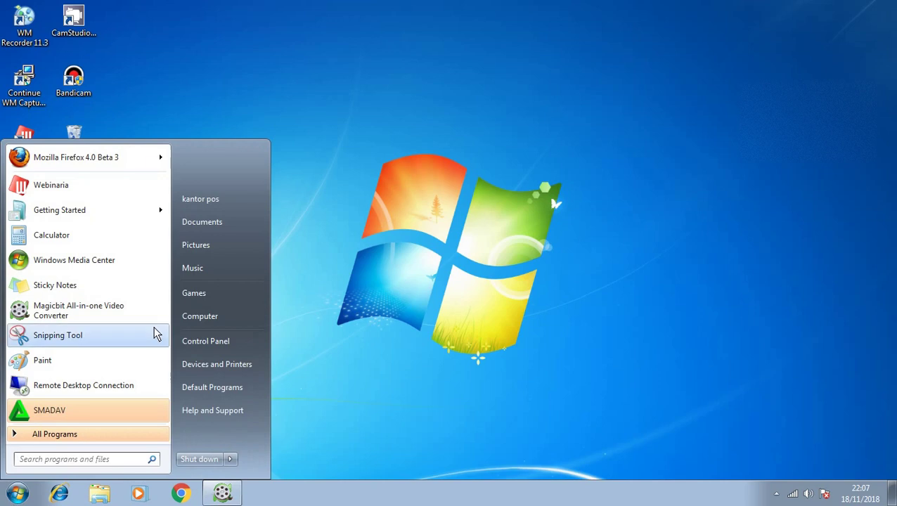
{"action": "left_click", "coordinate": [209, 314]}
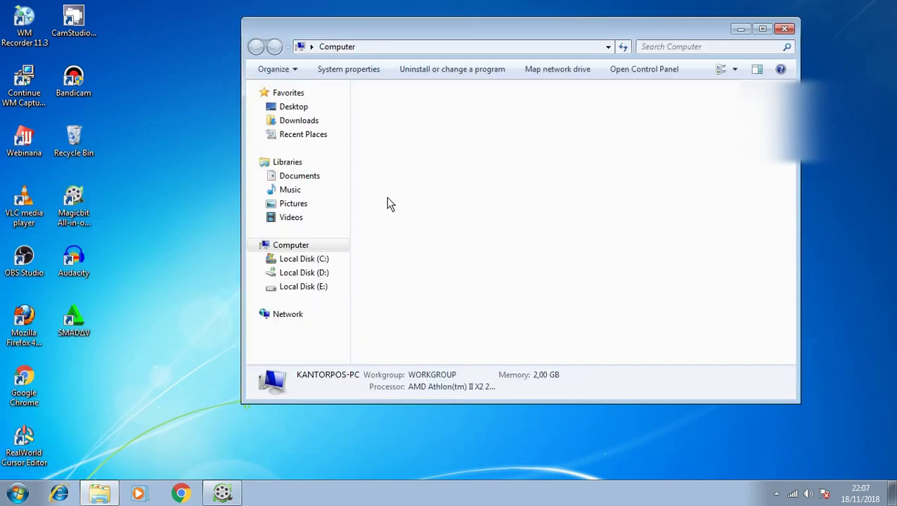
{"action": "left_click", "coordinate": [305, 273]}
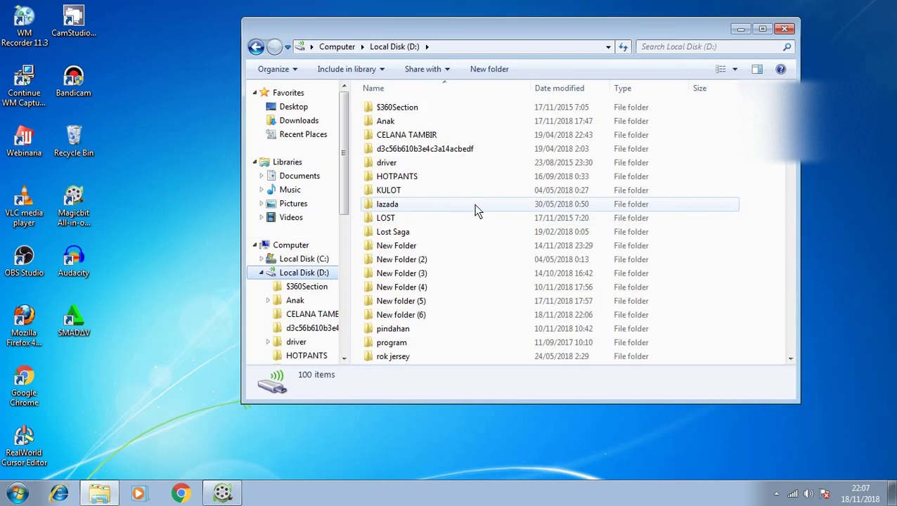
{"action": "left_click", "coordinate": [417, 316]}
{"action": "double_click", "coordinate": [415, 313]}
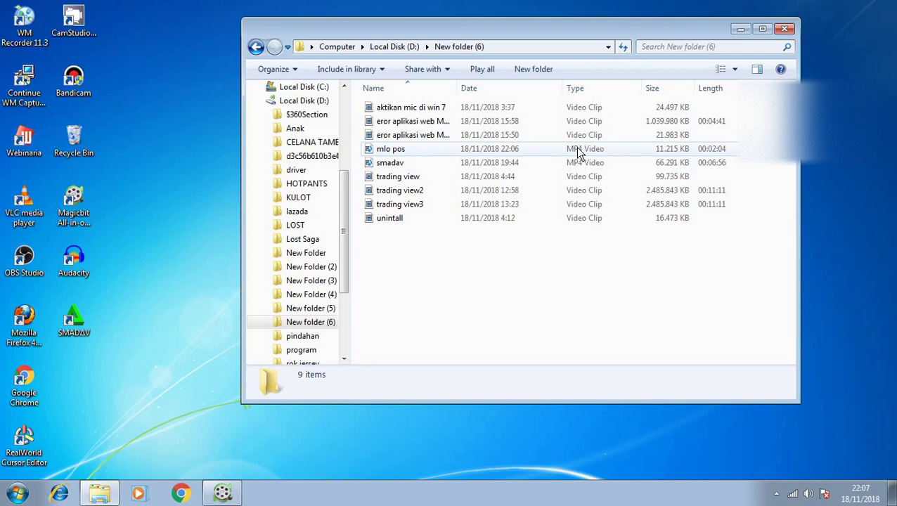
{"action": "left_click", "coordinate": [737, 28]}
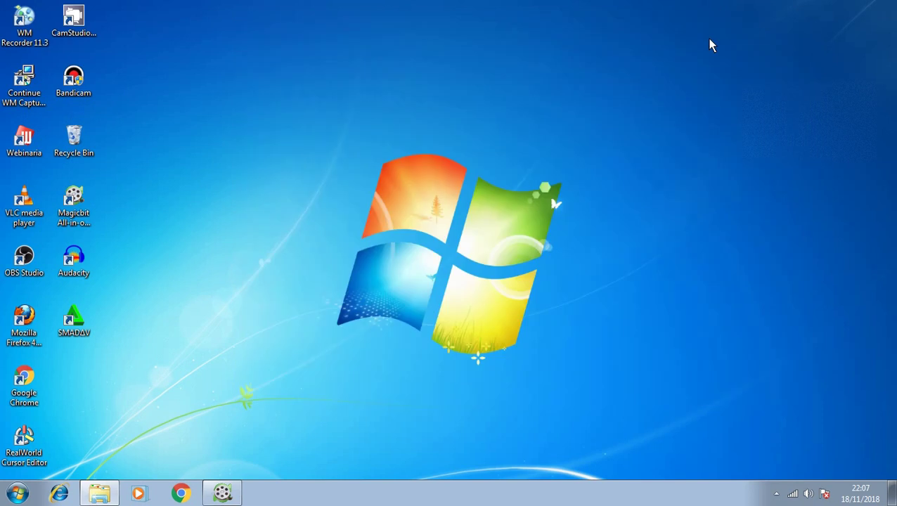
Open Google Chrome and bring its new tab page to the front
{"action": "left_click", "coordinate": [21, 382]}
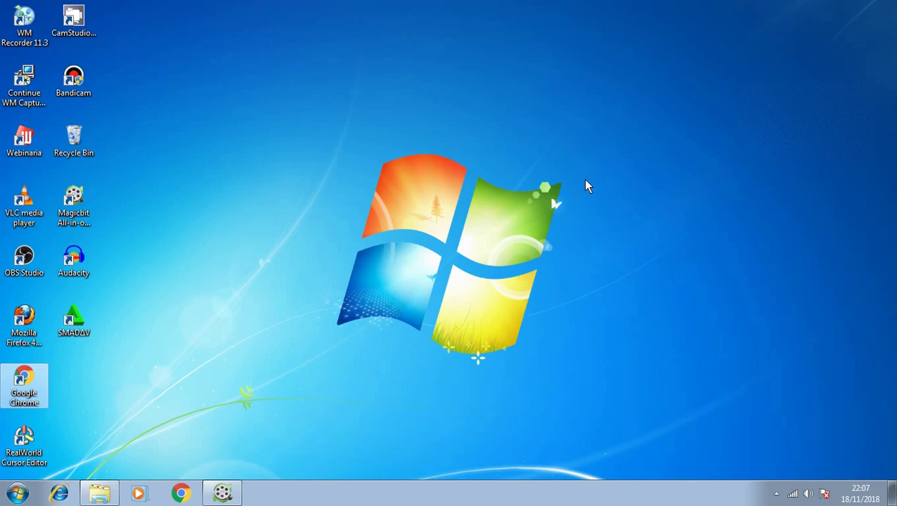
{"action": "left_click", "coordinate": [180, 494]}
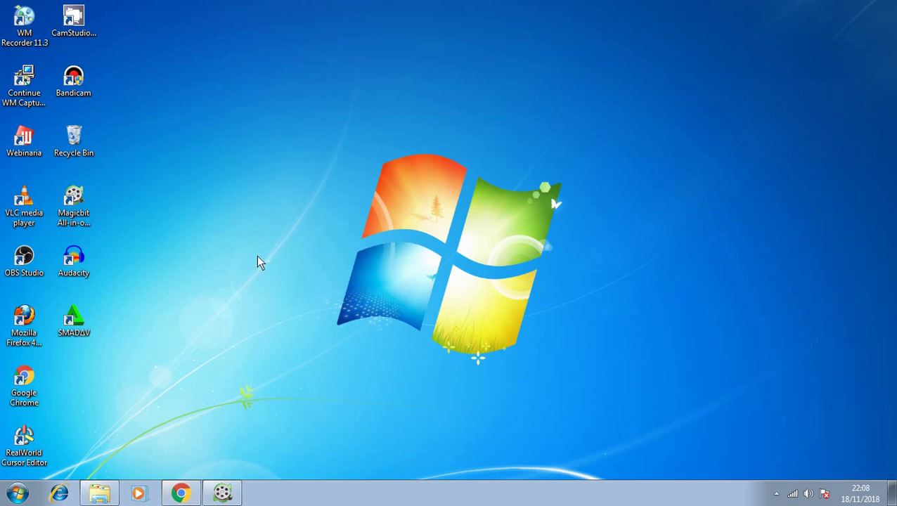
{"action": "right_click", "coordinate": [324, 170]}
{"action": "left_click", "coordinate": [362, 205]}
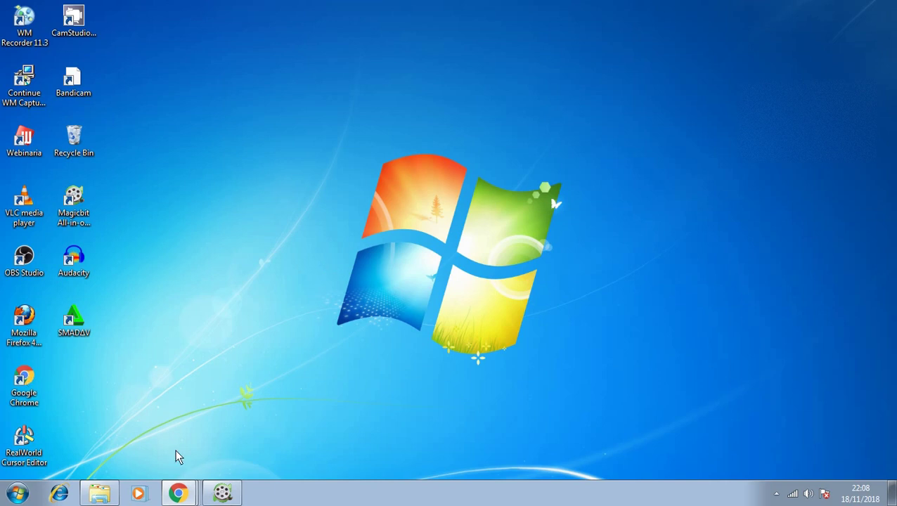
{"action": "left_click", "coordinate": [176, 492]}
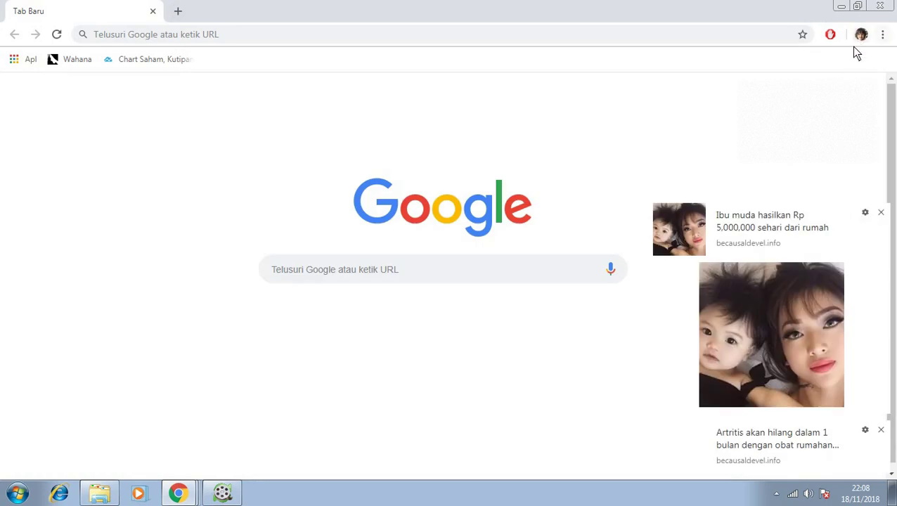
{"action": "left_click", "coordinate": [210, 37]}
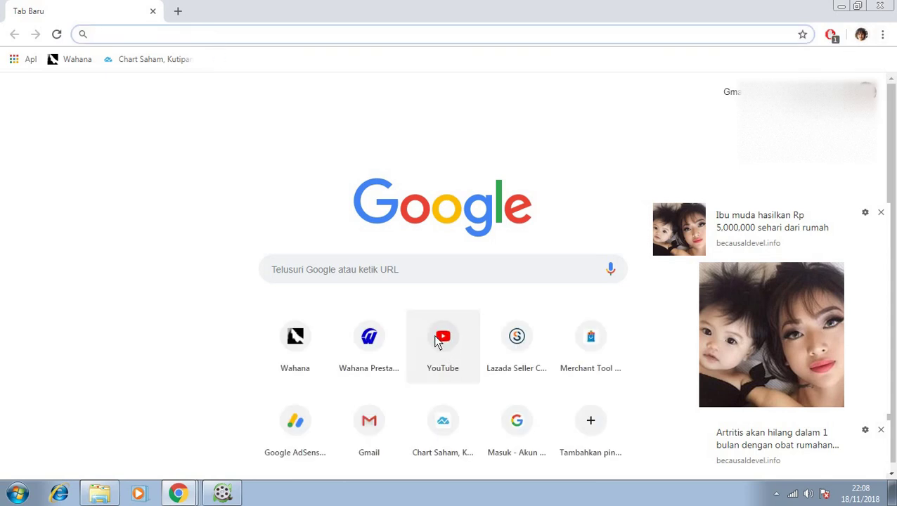
{"action": "left_click", "coordinate": [841, 91]}
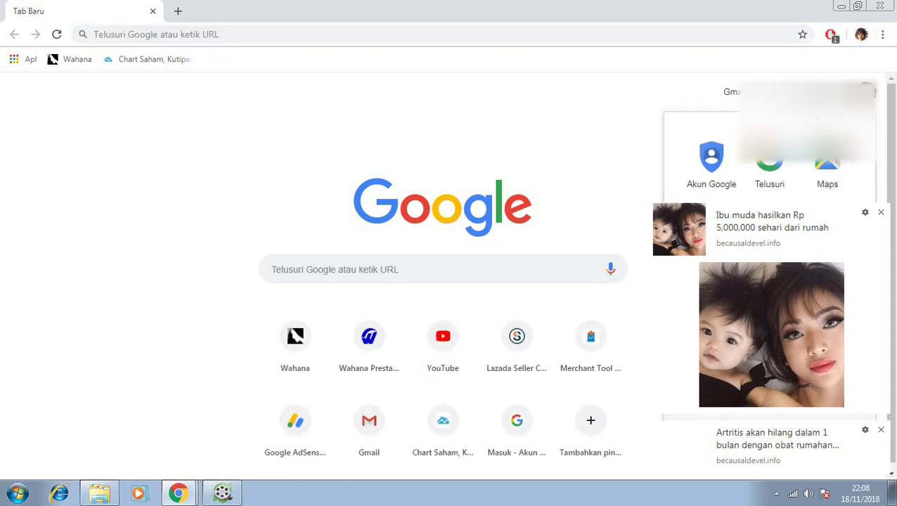
{"action": "left_click", "coordinate": [841, 91]}
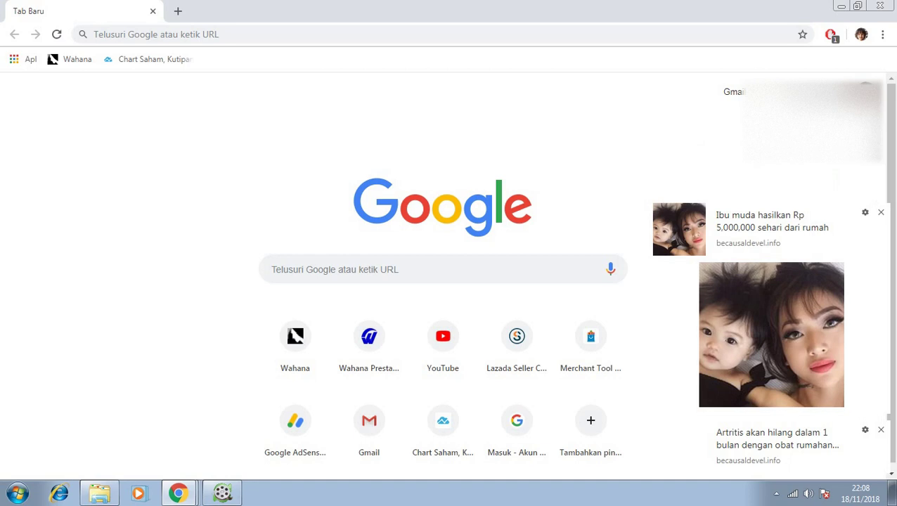
{"action": "left_click", "coordinate": [881, 212]}
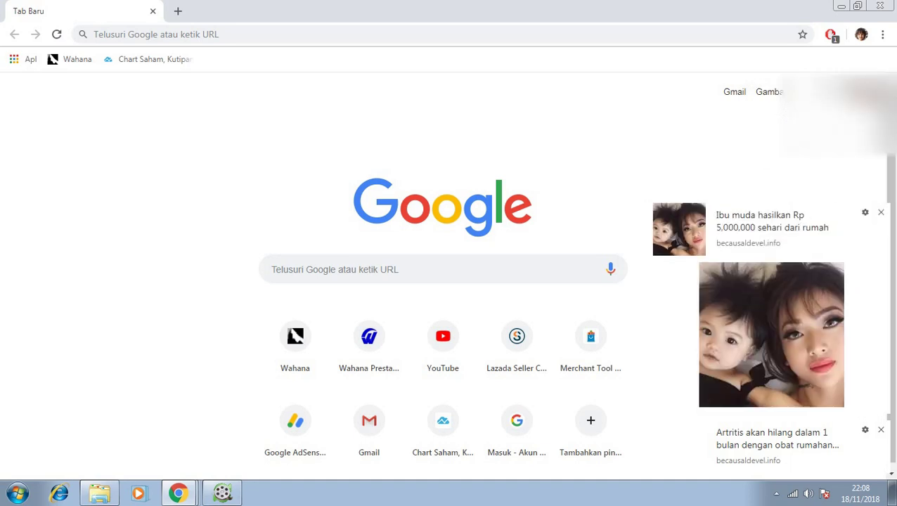
{"action": "left_click", "coordinate": [877, 212]}
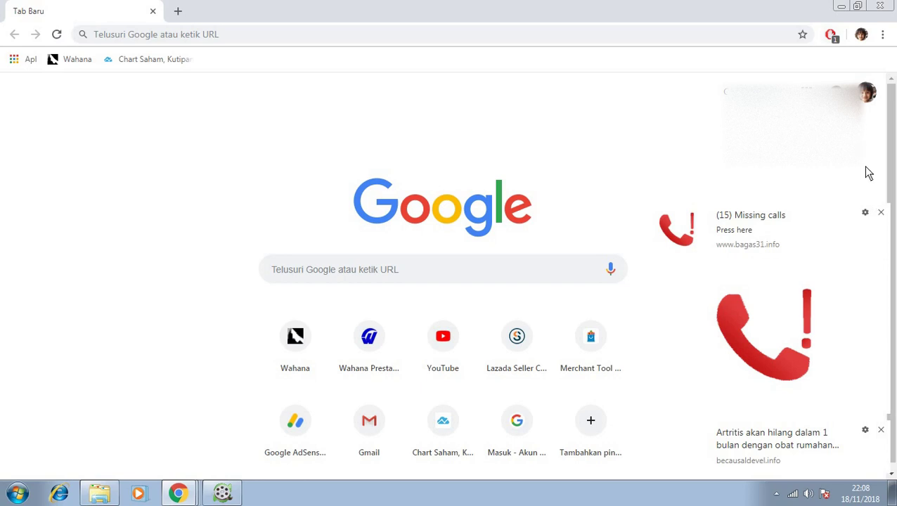
{"action": "left_click", "coordinate": [879, 214]}
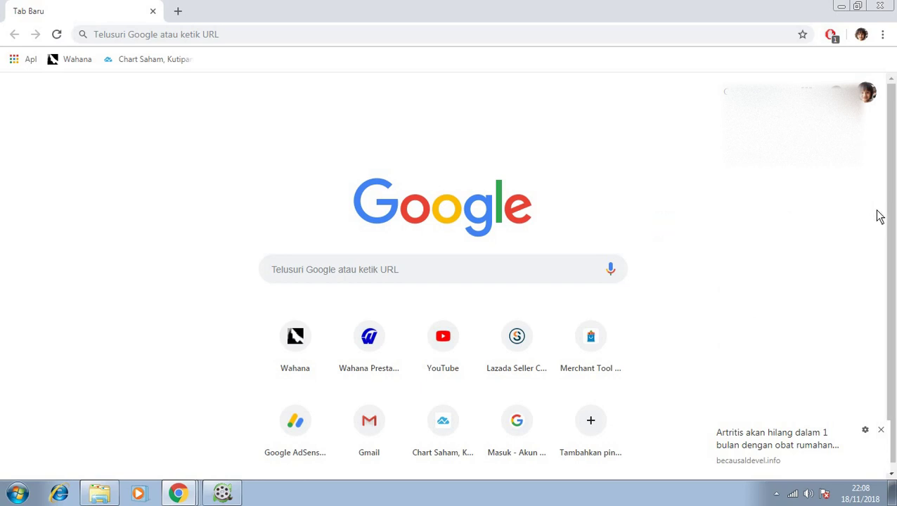
Open YouTube from the Google apps list and go to its video upload page
{"action": "left_click", "coordinate": [807, 92]}
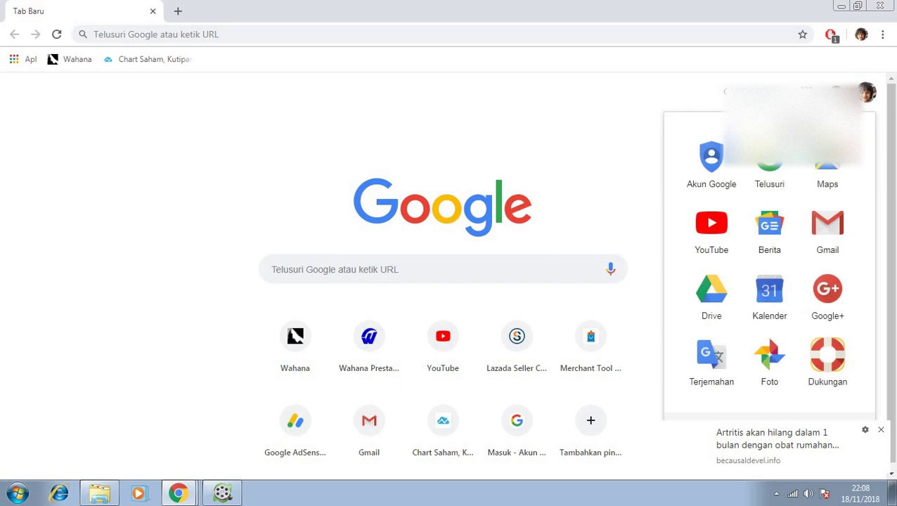
{"action": "left_click", "coordinate": [711, 227]}
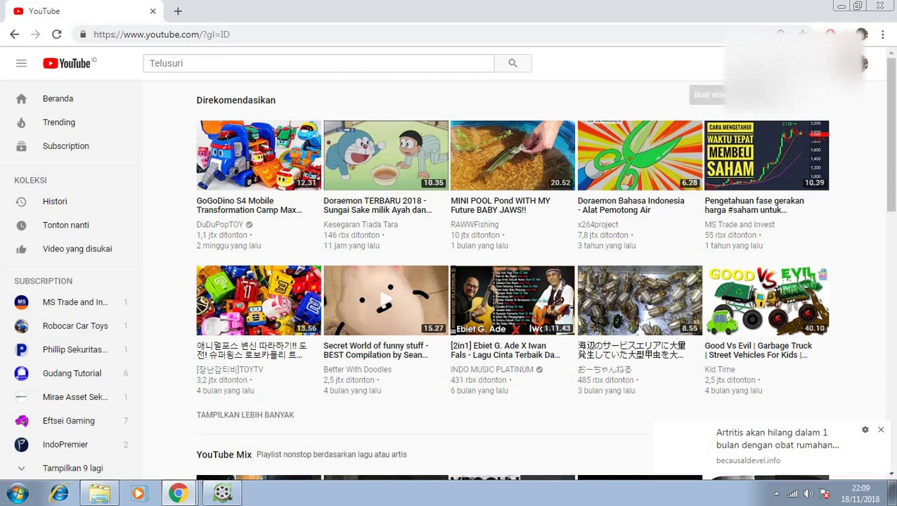
{"action": "left_click", "coordinate": [862, 63]}
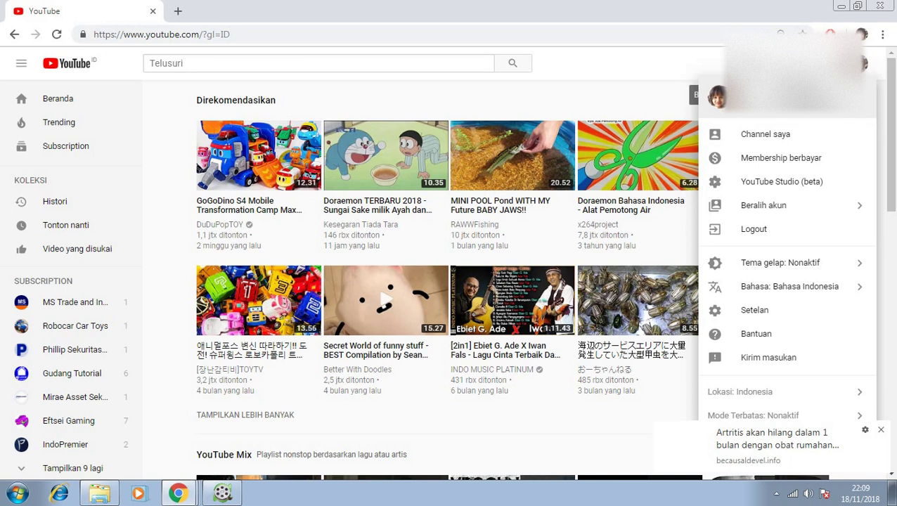
{"action": "left_click", "coordinate": [739, 64]}
{"action": "left_click", "coordinate": [584, 102]}
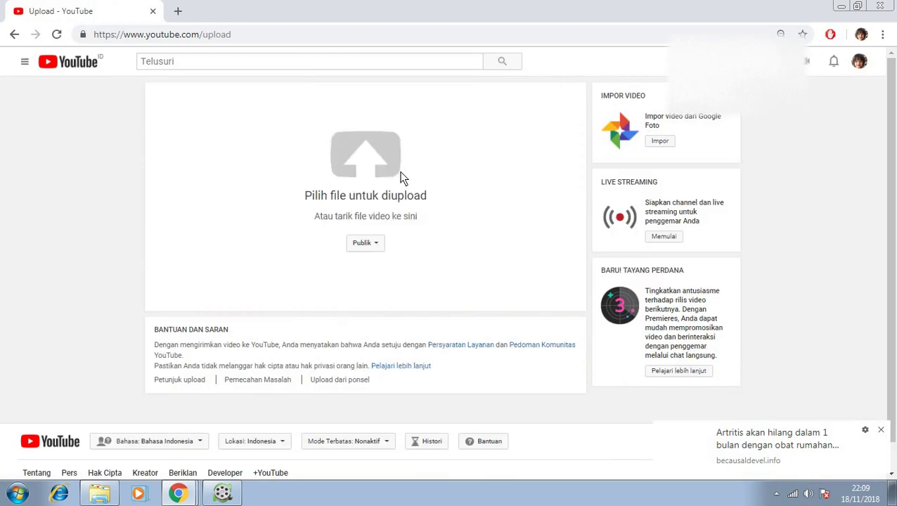
Start uploading the "mlo pos" video from New folder (6), and leave the upload page, discarding the upload
{"action": "left_click", "coordinate": [373, 170]}
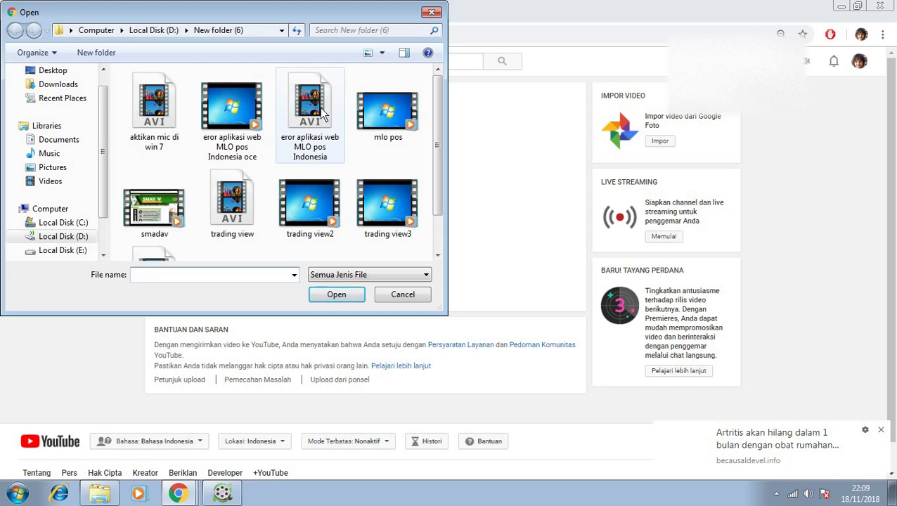
{"action": "double_click", "coordinate": [386, 117]}
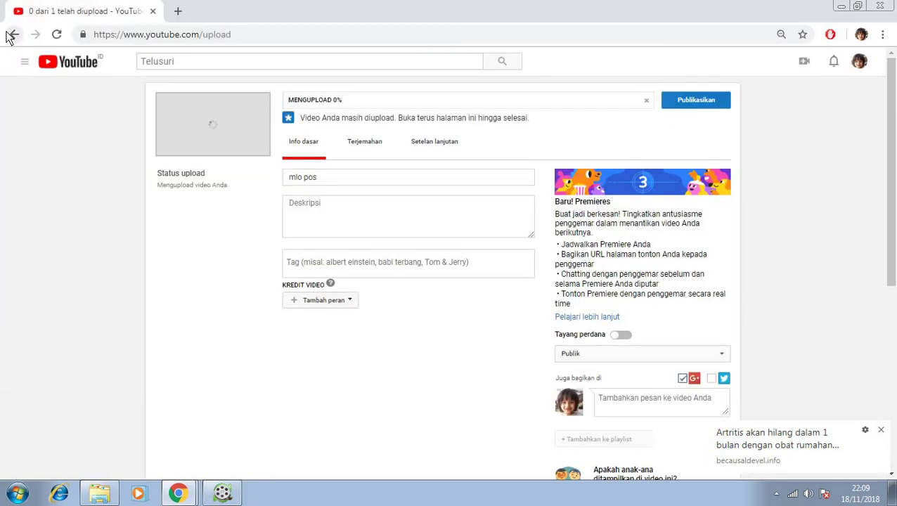
{"action": "left_click", "coordinate": [12, 37]}
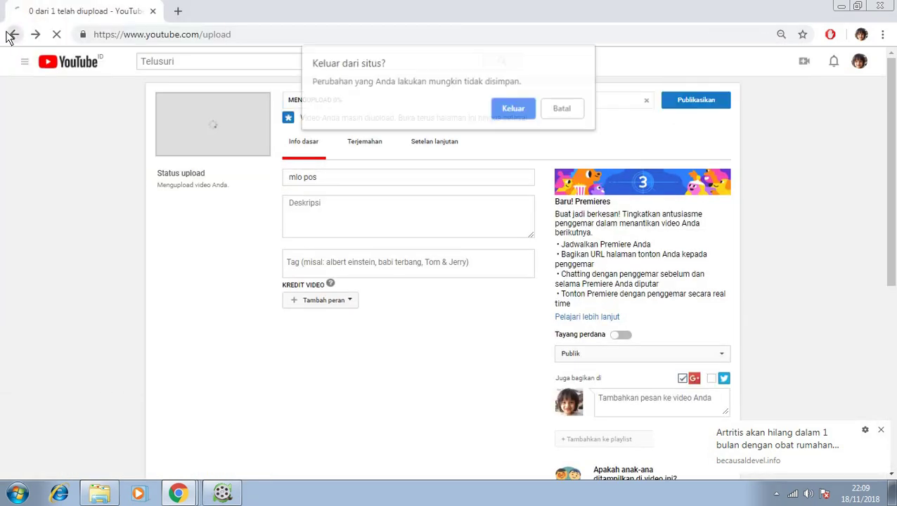
{"action": "left_click", "coordinate": [512, 106]}
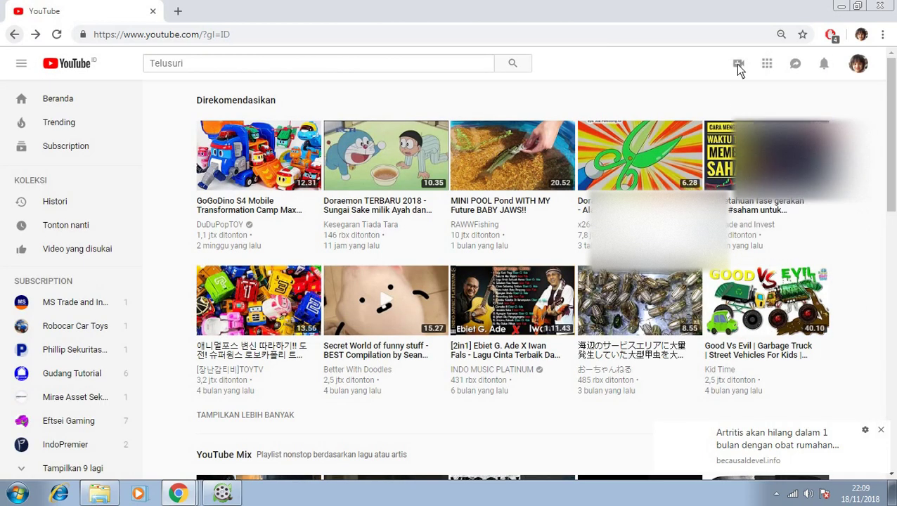
Reopen the YouTube upload page and choose "mlo pos" from the "video" folder on Local Disk (D:) for upload
{"action": "left_click", "coordinate": [737, 65]}
{"action": "left_click", "coordinate": [774, 91]}
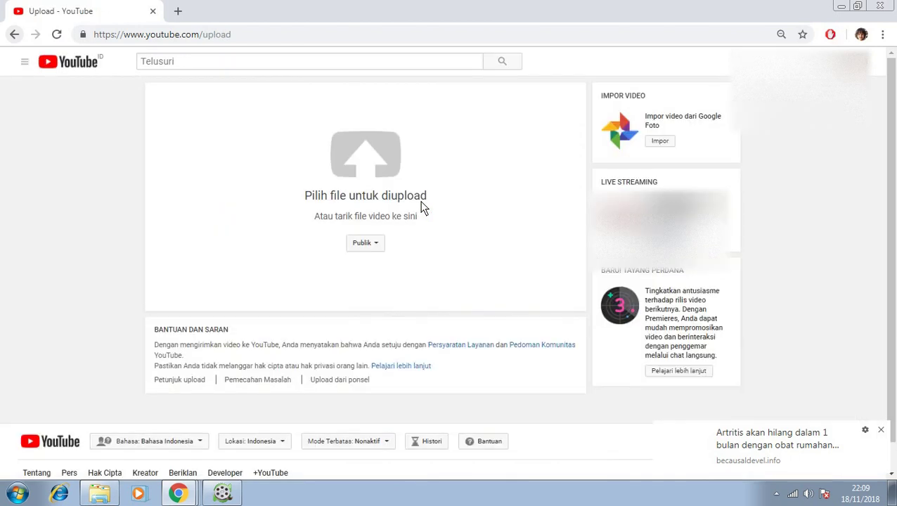
{"action": "left_click", "coordinate": [368, 174]}
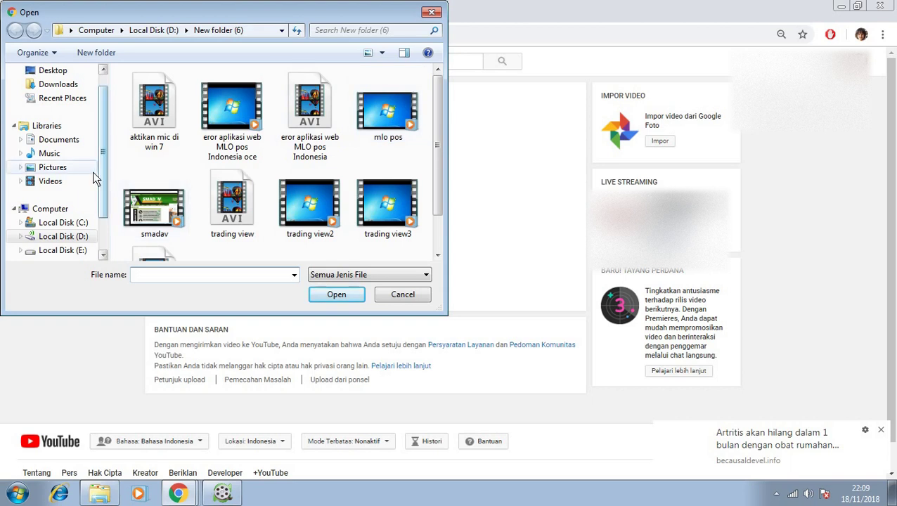
{"action": "left_click_drag", "start_coordinate": [95, 179], "coordinate": [94, 186]}
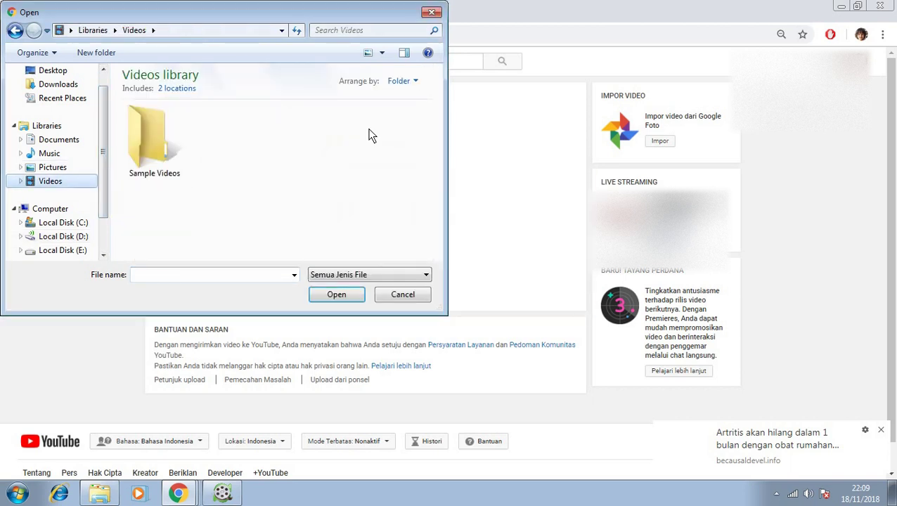
{"action": "left_click", "coordinate": [71, 237]}
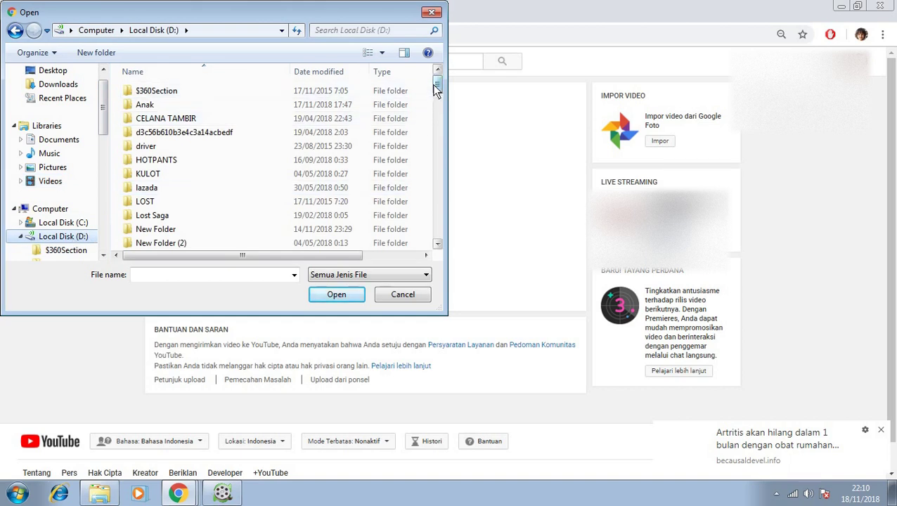
{"action": "left_click_drag", "start_coordinate": [435, 88], "coordinate": [434, 118]}
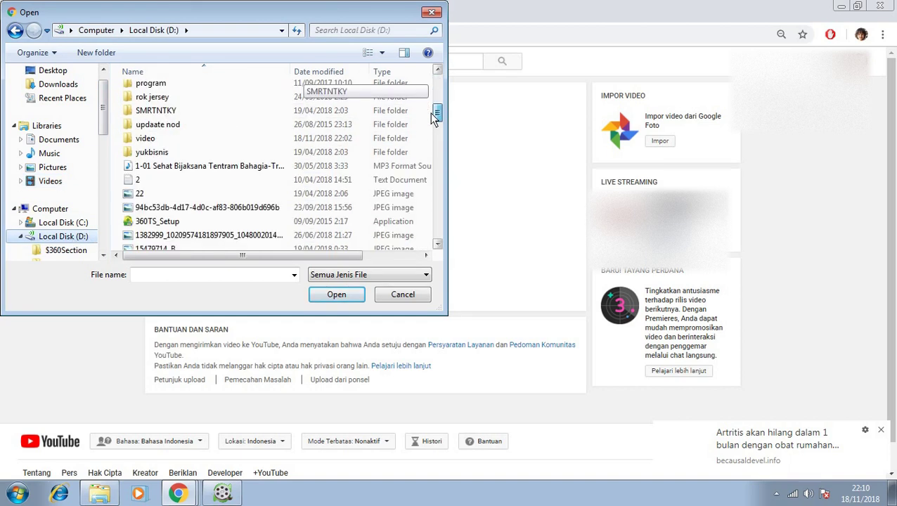
{"action": "double_click", "coordinate": [168, 139]}
{"action": "double_click", "coordinate": [371, 119]}
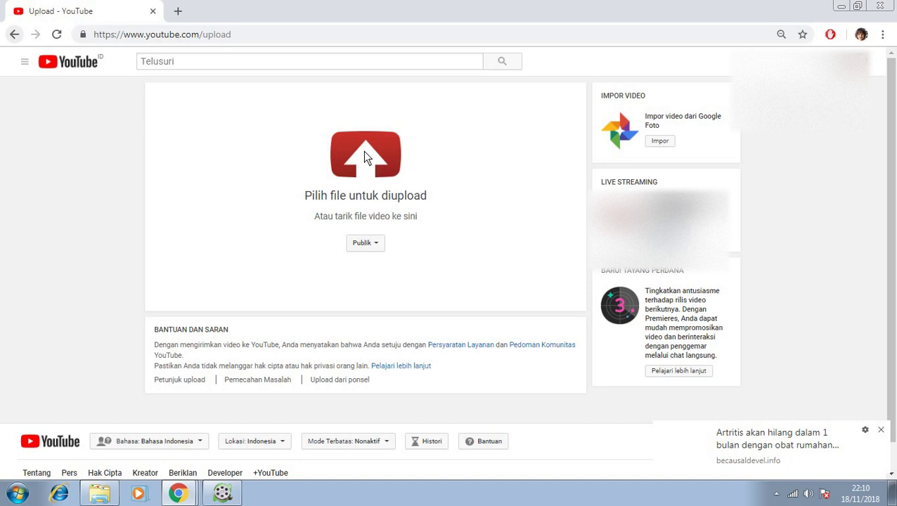
Open the notification settings from the becausaldevel.info pop-up, and go to YouTube in a new browser window
{"action": "left_click", "coordinate": [870, 429]}
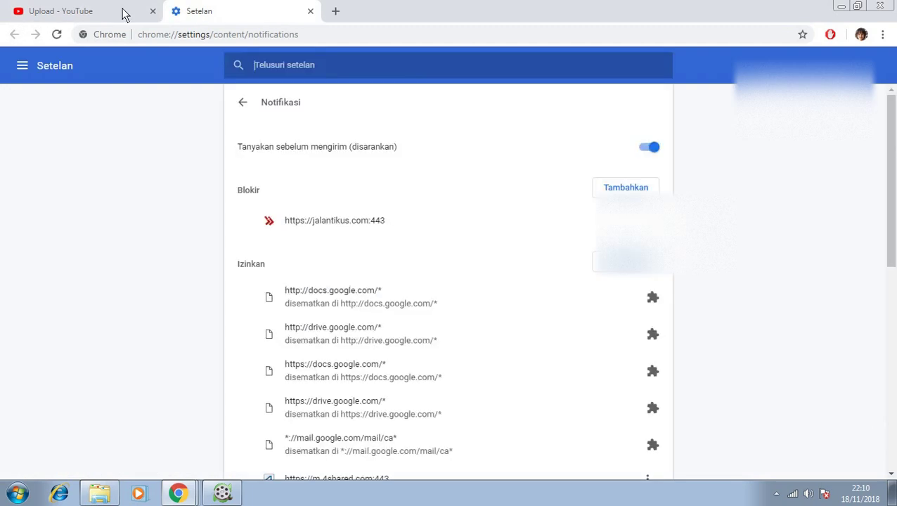
{"action": "left_click", "coordinate": [178, 494]}
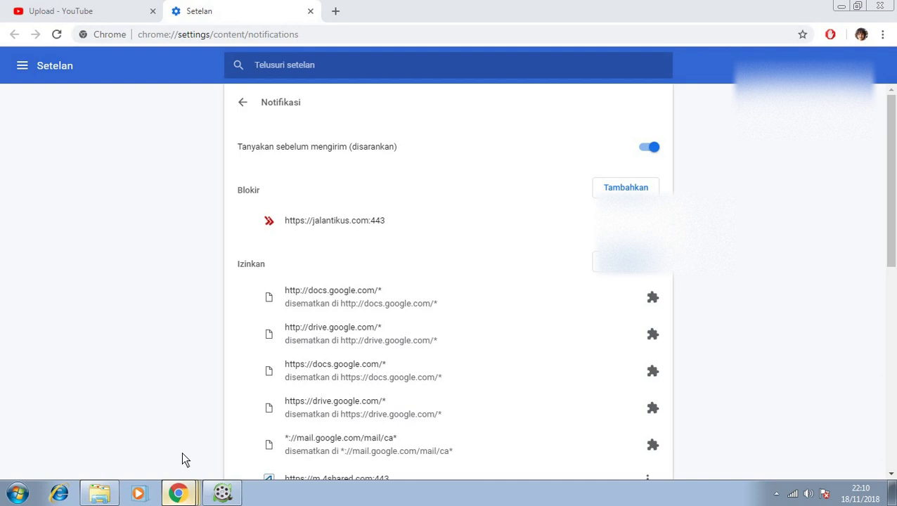
{"action": "left_click", "coordinate": [182, 456]}
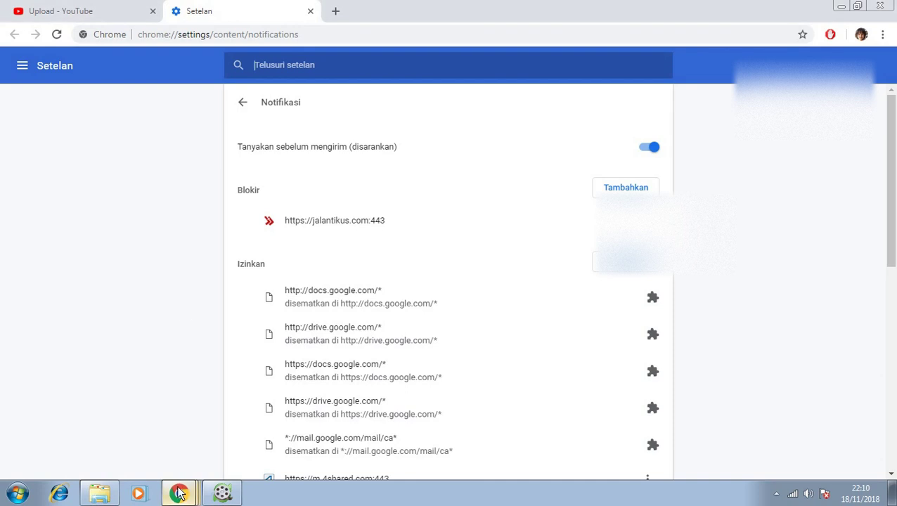
{"action": "key", "text": "ctrl+n"}
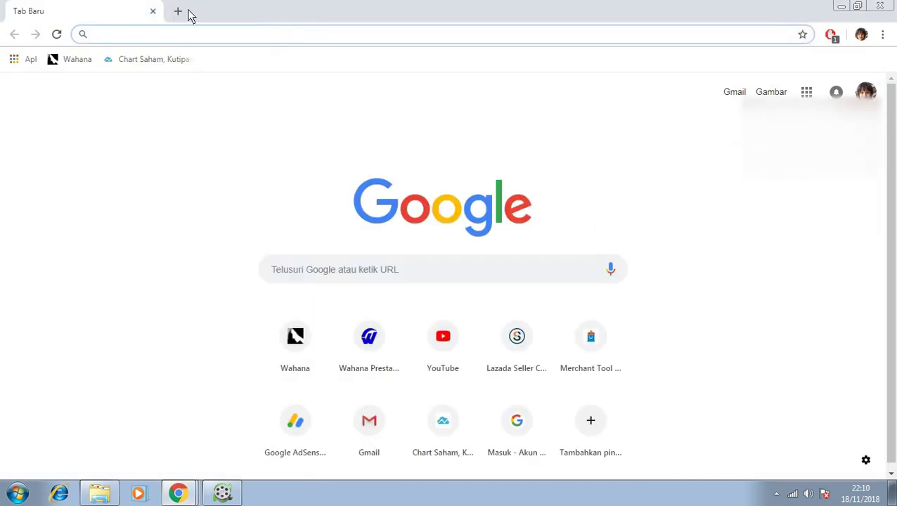
{"action": "left_click", "coordinate": [806, 92]}
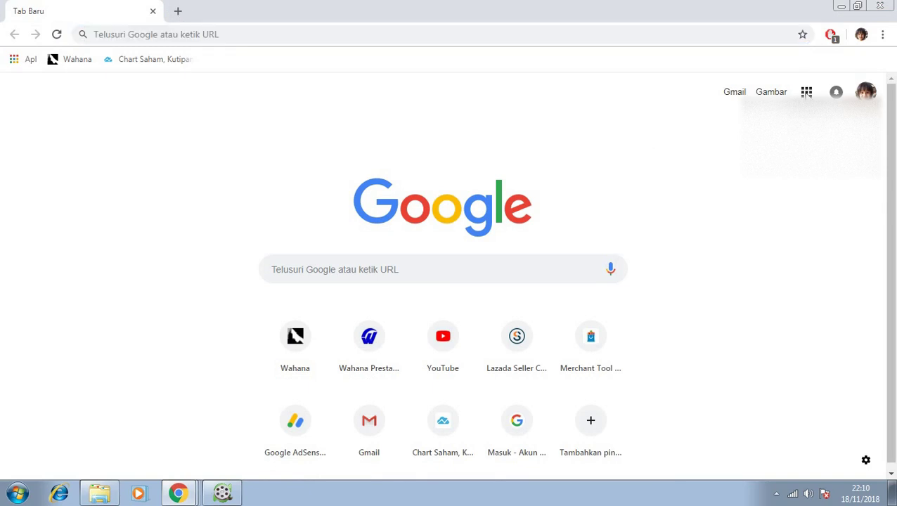
{"action": "left_click", "coordinate": [711, 224]}
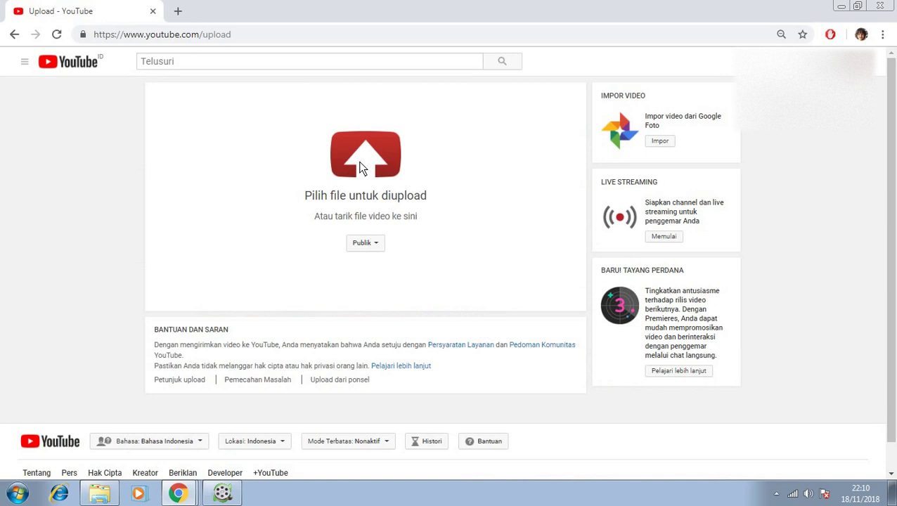
Try to upload "eror aplikasi web MLO pos Indonesia" from the "video" folder on Local Disk (D:)
{"action": "left_click", "coordinate": [360, 169]}
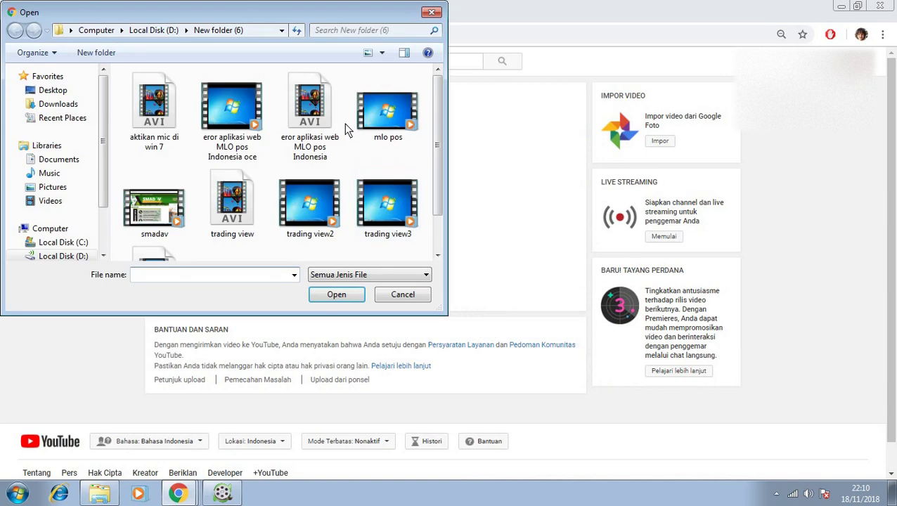
{"action": "left_click", "coordinate": [99, 258]}
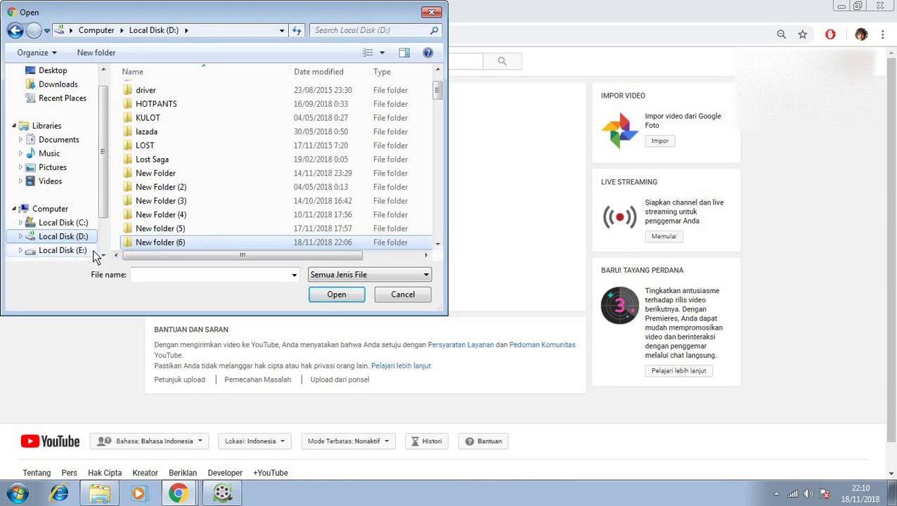
{"action": "left_click", "coordinate": [430, 244]}
{"action": "left_click", "coordinate": [436, 244]}
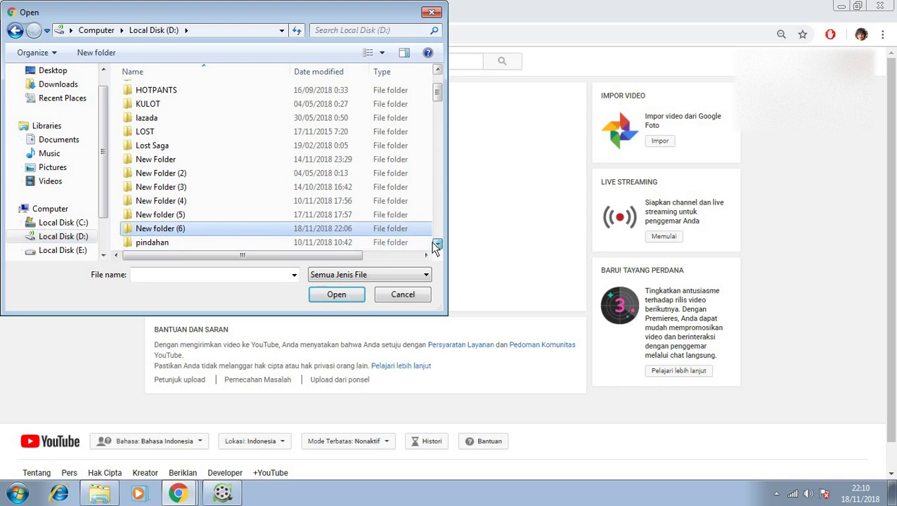
{"action": "left_click", "coordinate": [437, 244]}
{"action": "left_click", "coordinate": [437, 244]}
{"action": "left_click", "coordinate": [437, 244]}
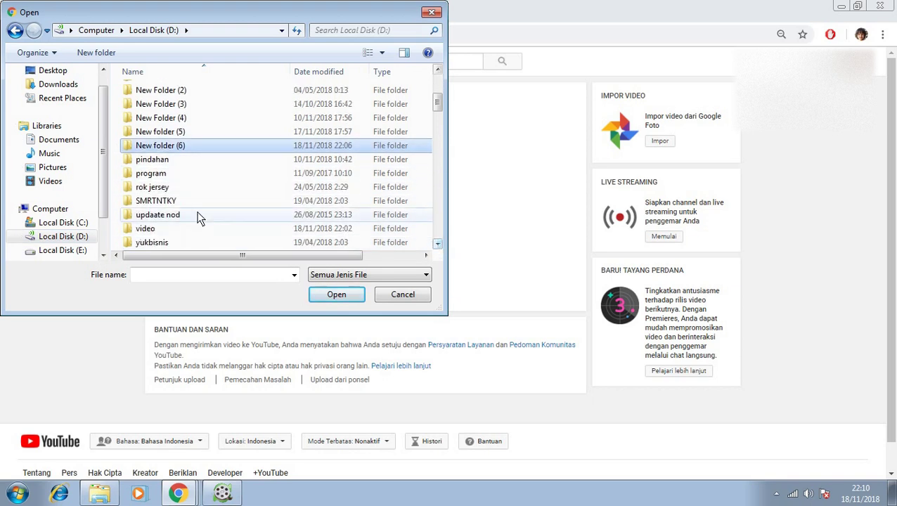
{"action": "double_click", "coordinate": [180, 230]}
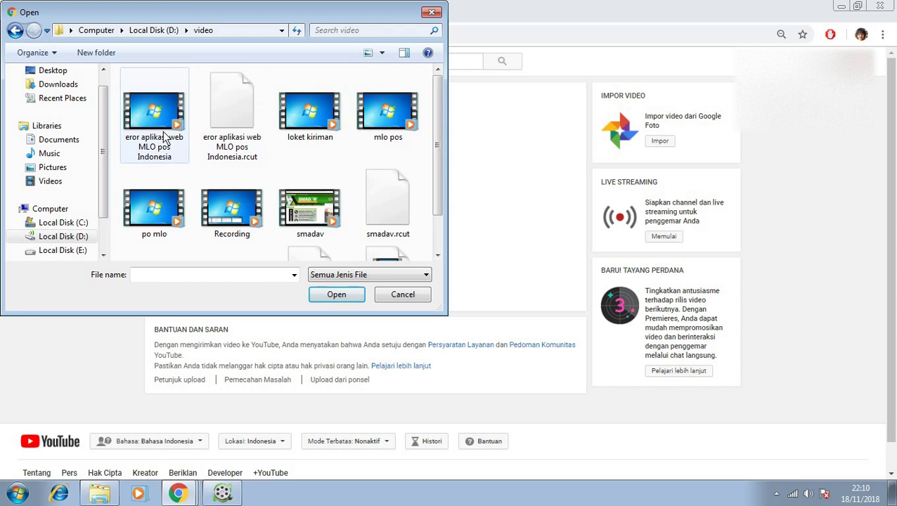
{"action": "double_click", "coordinate": [136, 123]}
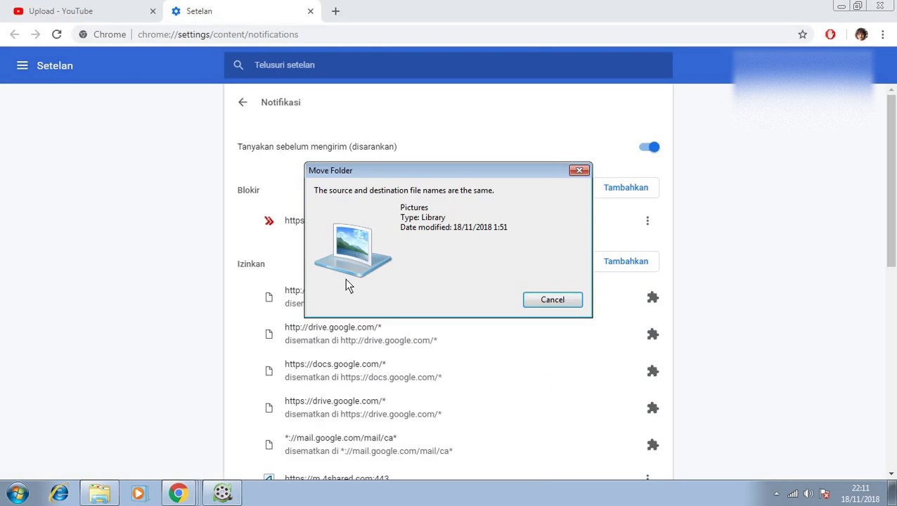
Dismiss the Move Folder dialog and minimize the browser windows to reach the Magicbit shortcut on the desktop
{"action": "left_click", "coordinate": [551, 299]}
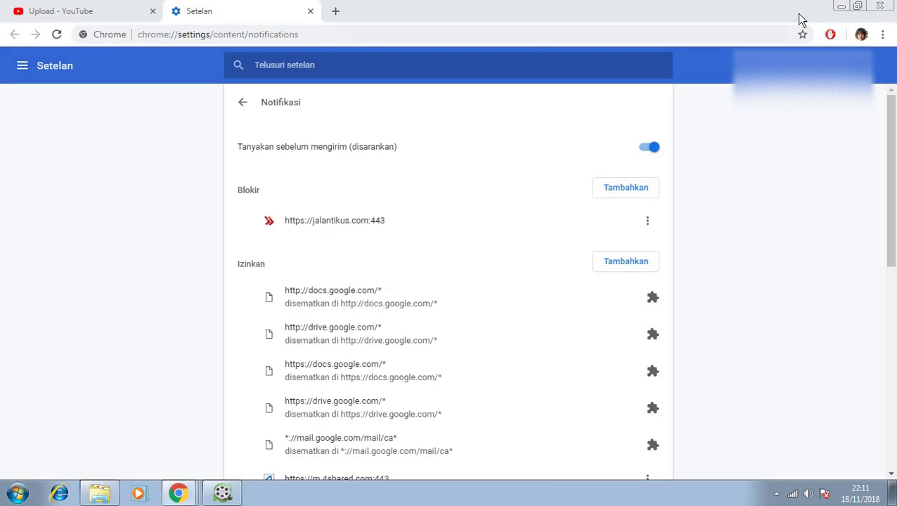
{"action": "left_click", "coordinate": [840, 8]}
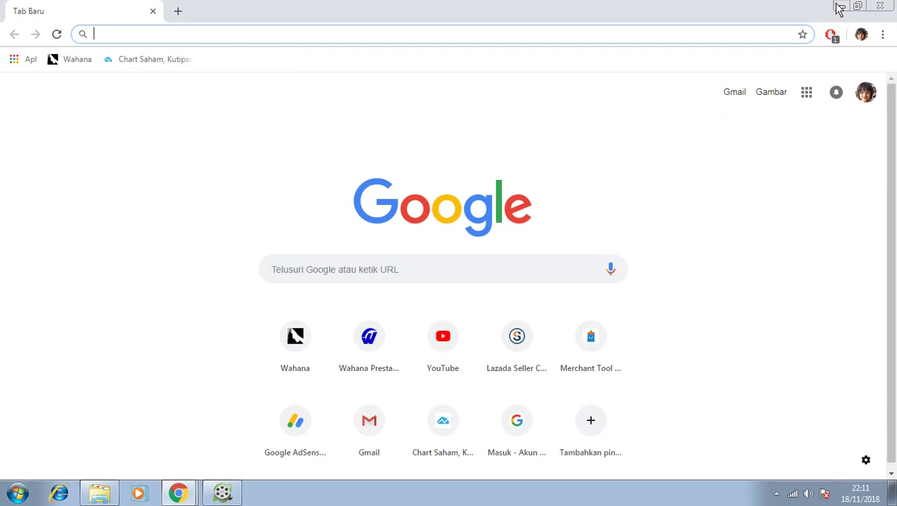
{"action": "left_click", "coordinate": [840, 7]}
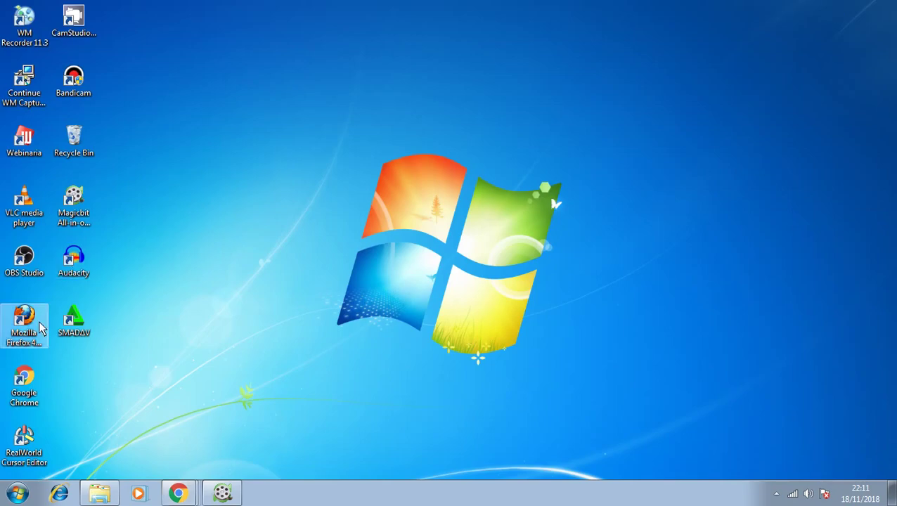
{"action": "left_click", "coordinate": [79, 211]}
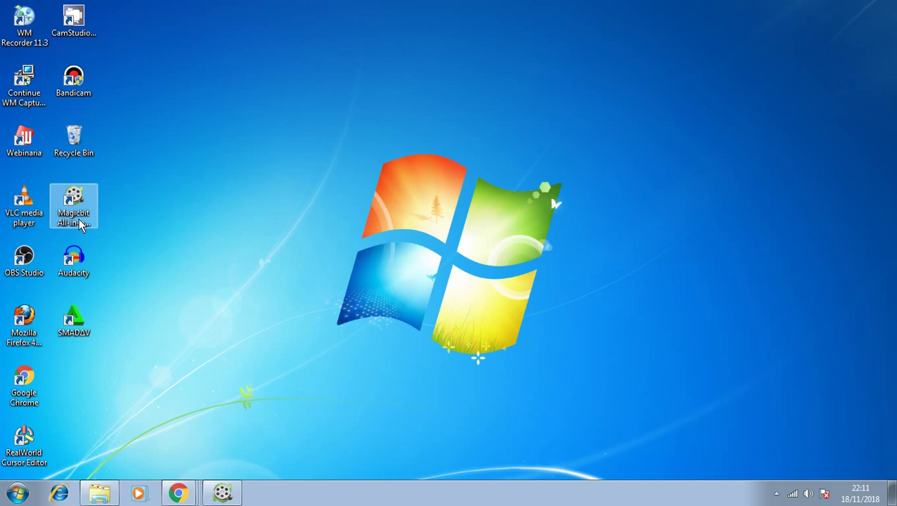
Return to the YouTube upload tab in Chrome, look over the "mlo pos" details page, and cancel the upload
{"action": "left_click", "coordinate": [176, 496]}
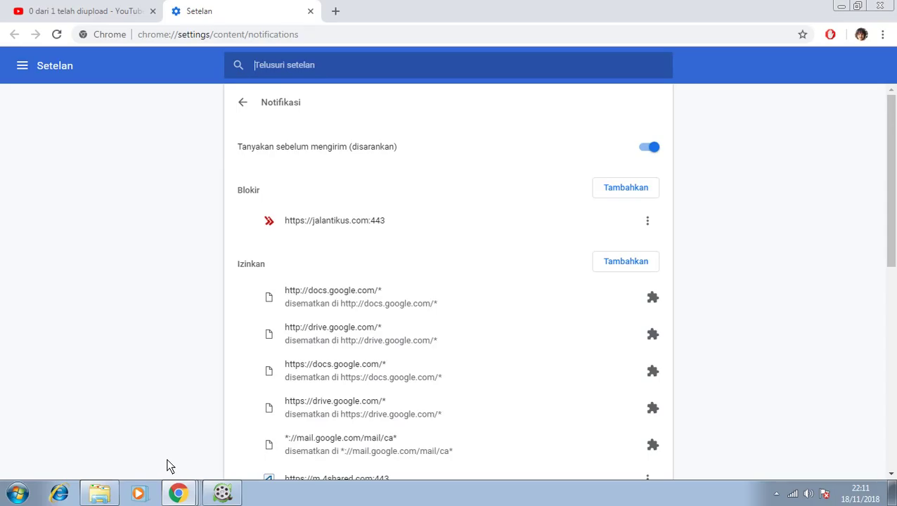
{"action": "left_click", "coordinate": [95, 14]}
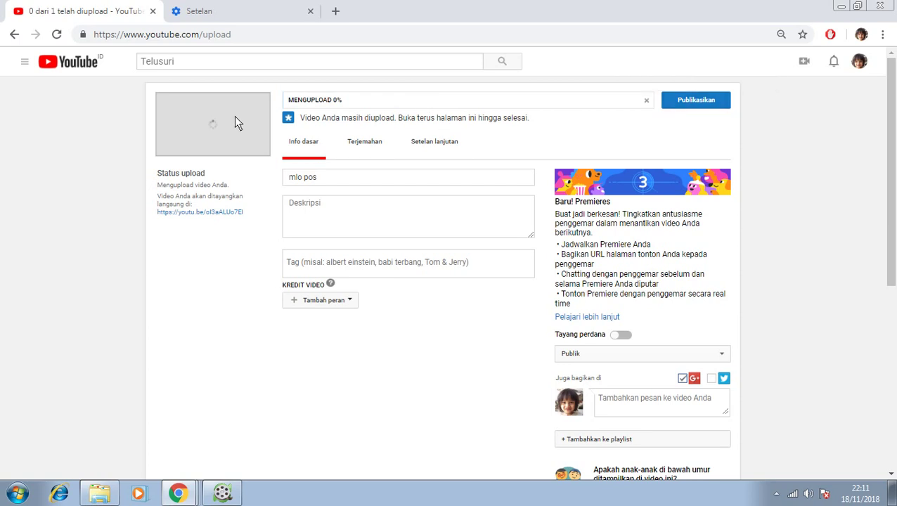
{"action": "scroll", "coordinate": [405, 163], "scroll_direction": "down", "scroll_amount": 3}
{"action": "scroll", "coordinate": [405, 163], "scroll_direction": "down", "scroll_amount": 2}
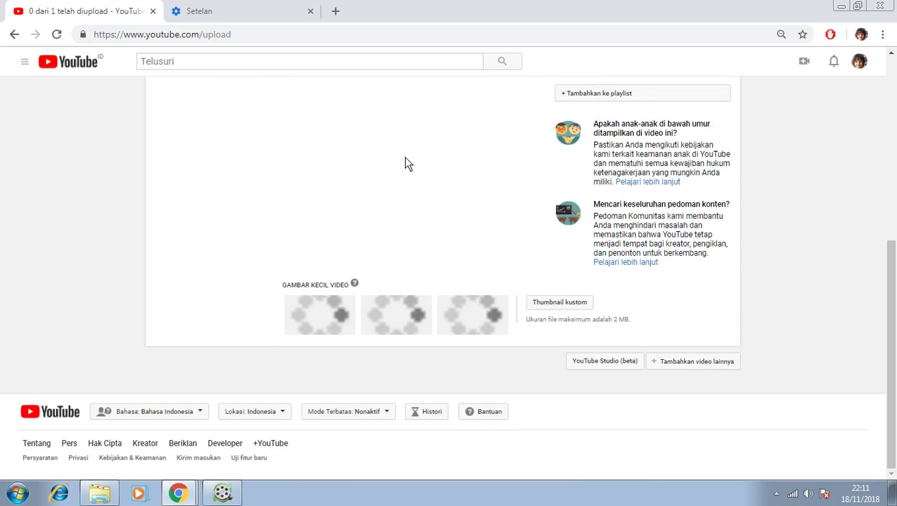
{"action": "scroll", "coordinate": [405, 163], "scroll_direction": "up", "scroll_amount": 5}
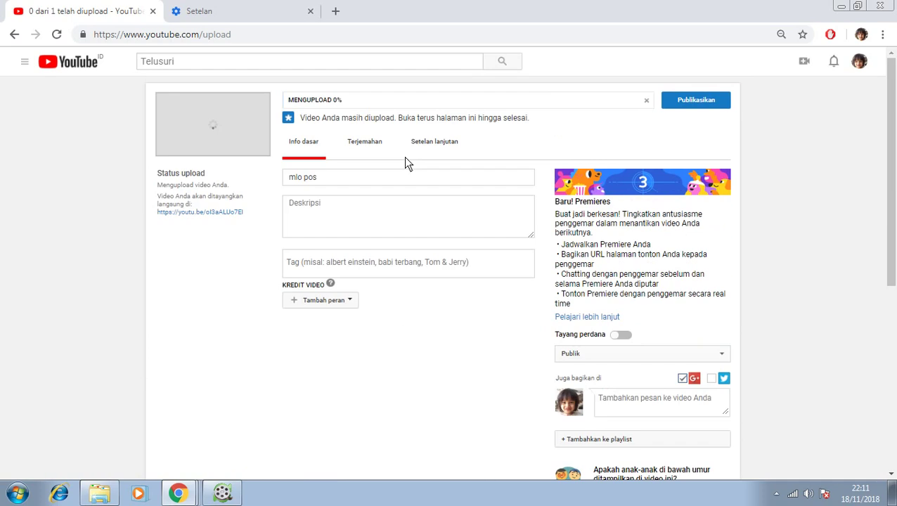
{"action": "left_click", "coordinate": [648, 102]}
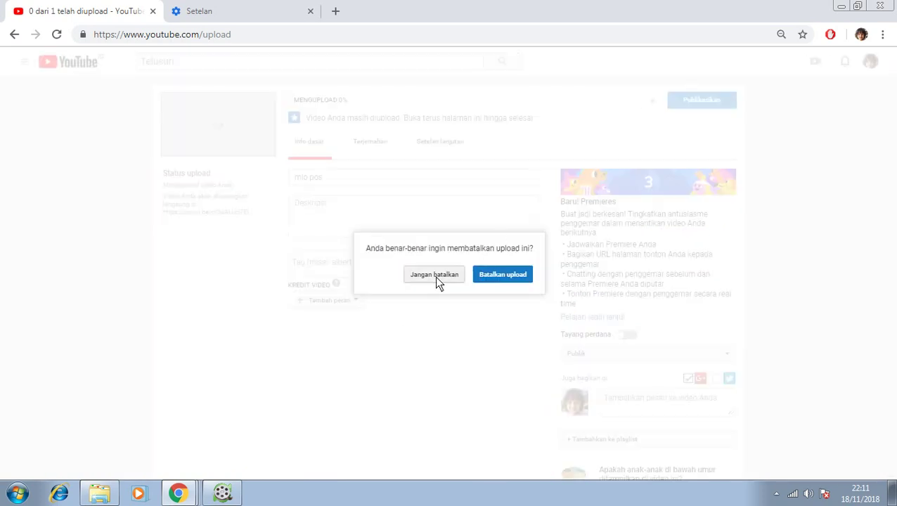
{"action": "left_click", "coordinate": [492, 275]}
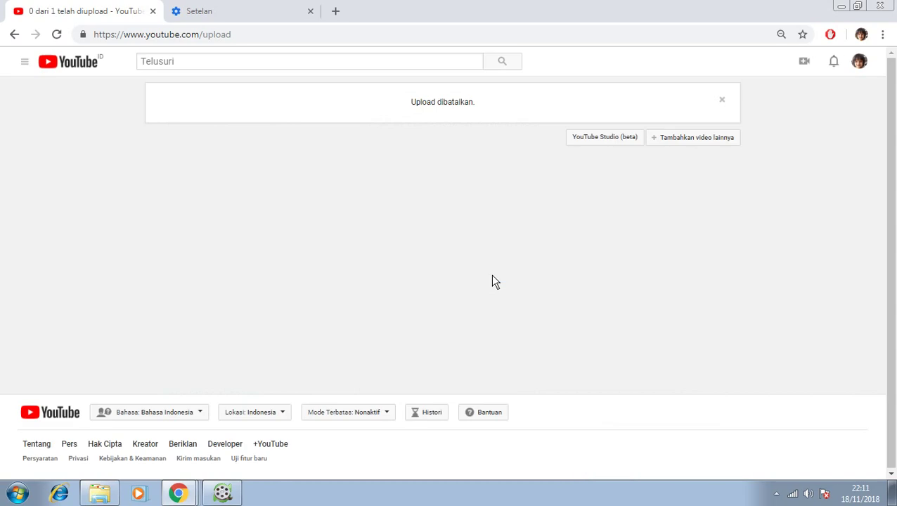